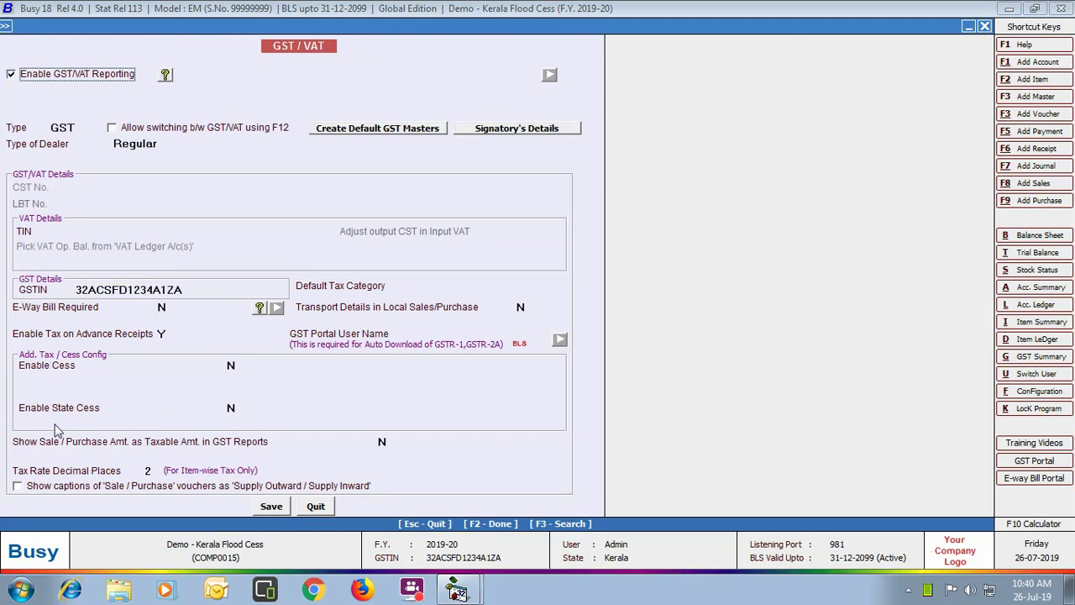
Step: Enable State Cess in the GST/VAT configuration, save the settings and leave the feature options
{"action": "left_click", "coordinate": [246, 420]}
{"action": "key", "text": "y"}
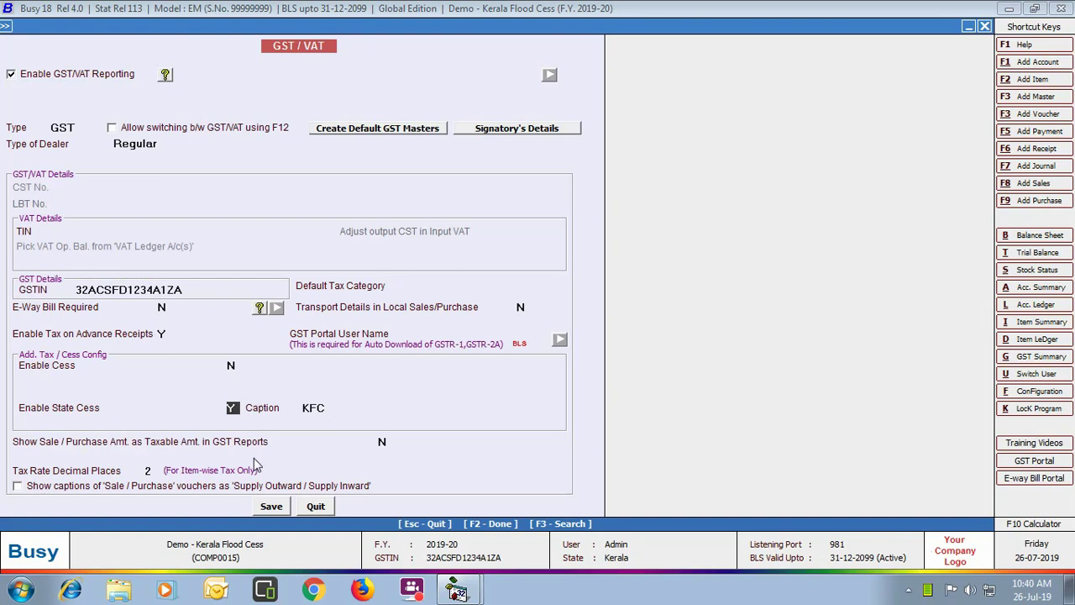
{"action": "left_click", "coordinate": [256, 506]}
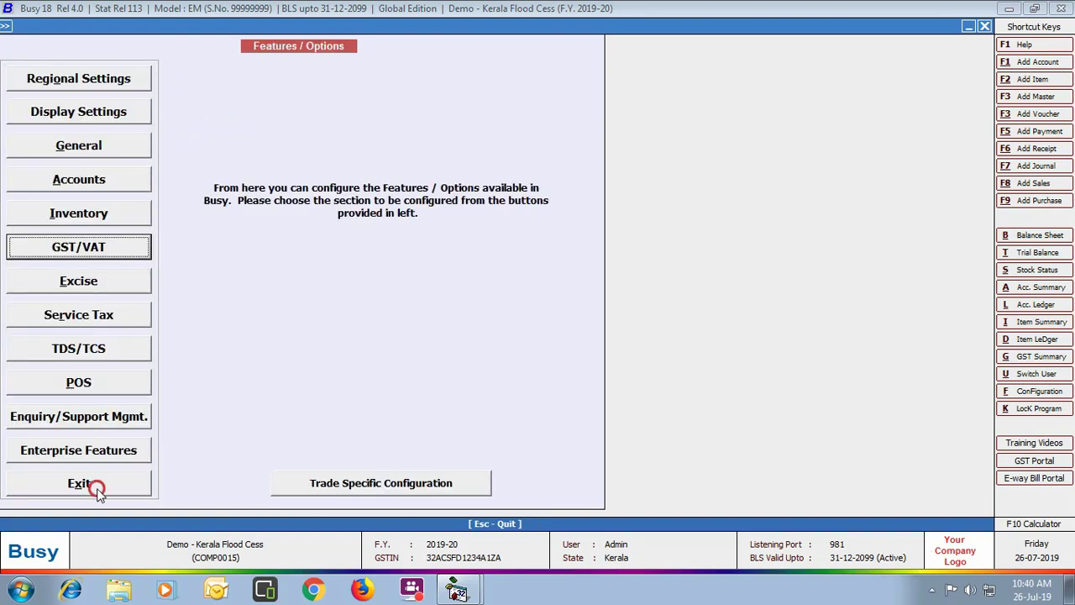
{"action": "left_click", "coordinate": [96, 487]}
Step: Open the GST 5% tax category master, check its Specify KFC Rate setting and close it without changes
{"action": "left_click", "coordinate": [109, 43]}
{"action": "left_click", "coordinate": [110, 46]}
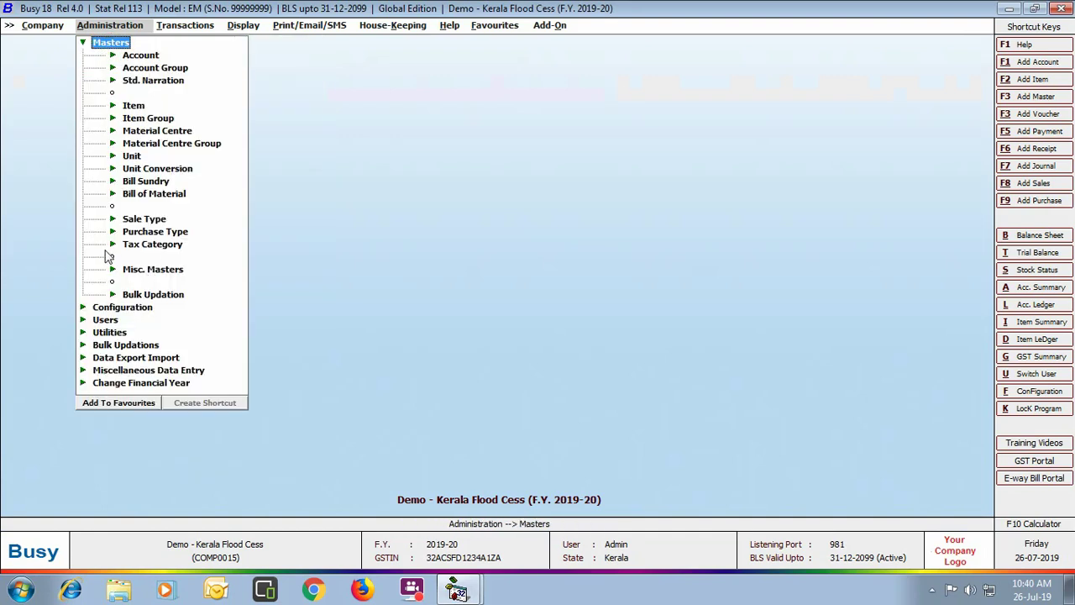
{"action": "left_click", "coordinate": [163, 244]}
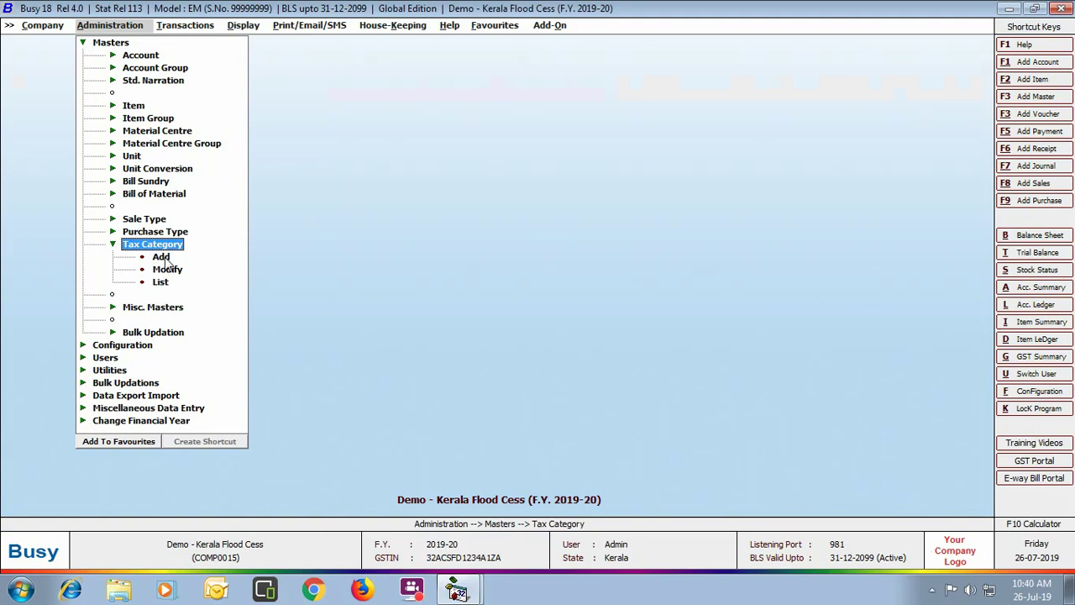
{"action": "left_click", "coordinate": [166, 267]}
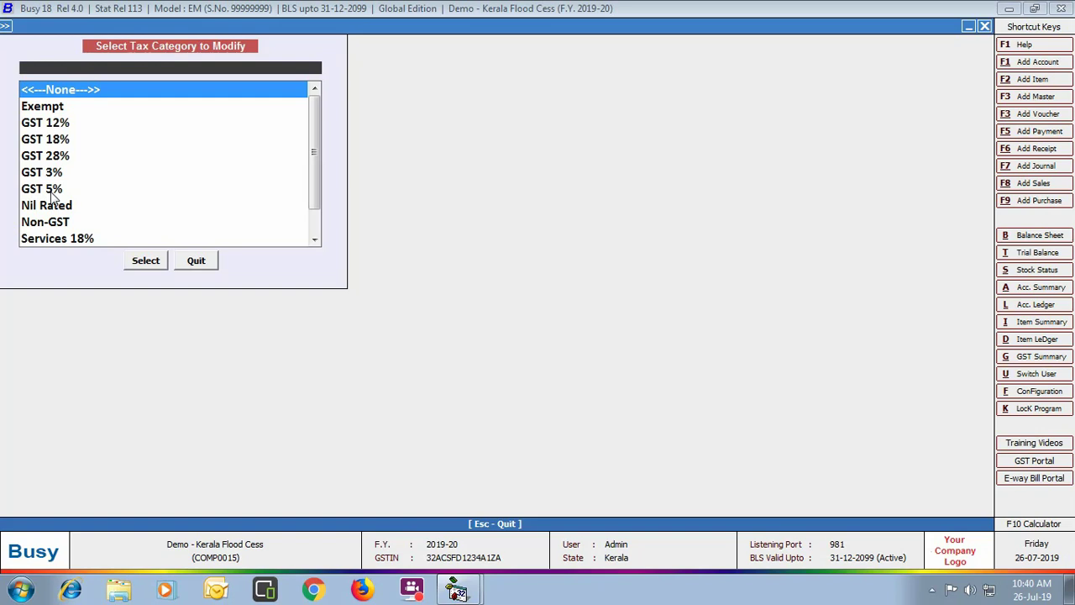
{"action": "left_click", "coordinate": [50, 193]}
{"action": "left_click", "coordinate": [132, 264]}
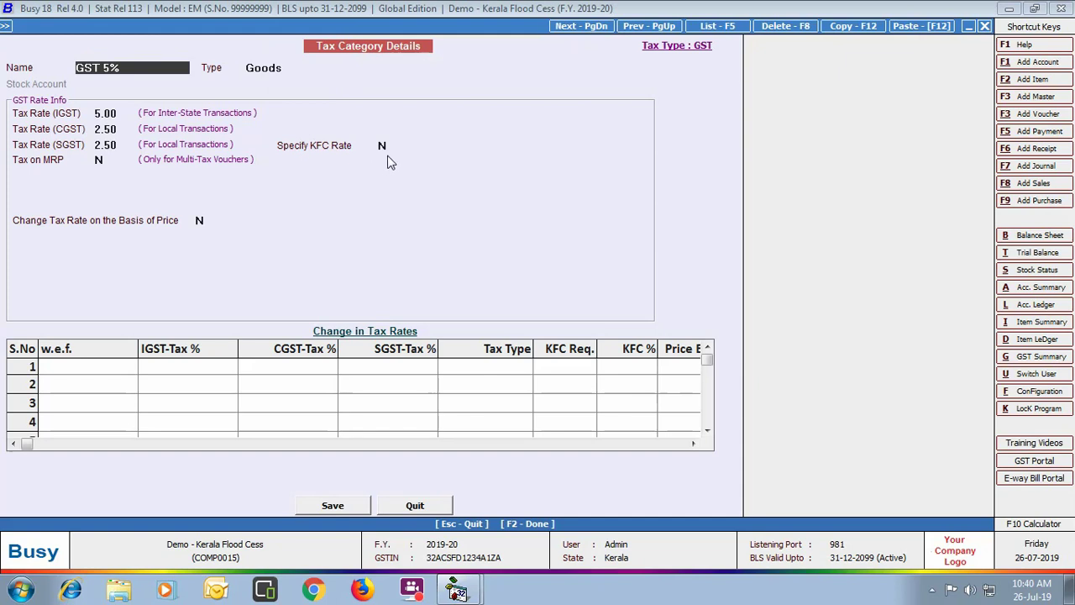
{"action": "left_click", "coordinate": [388, 506]}
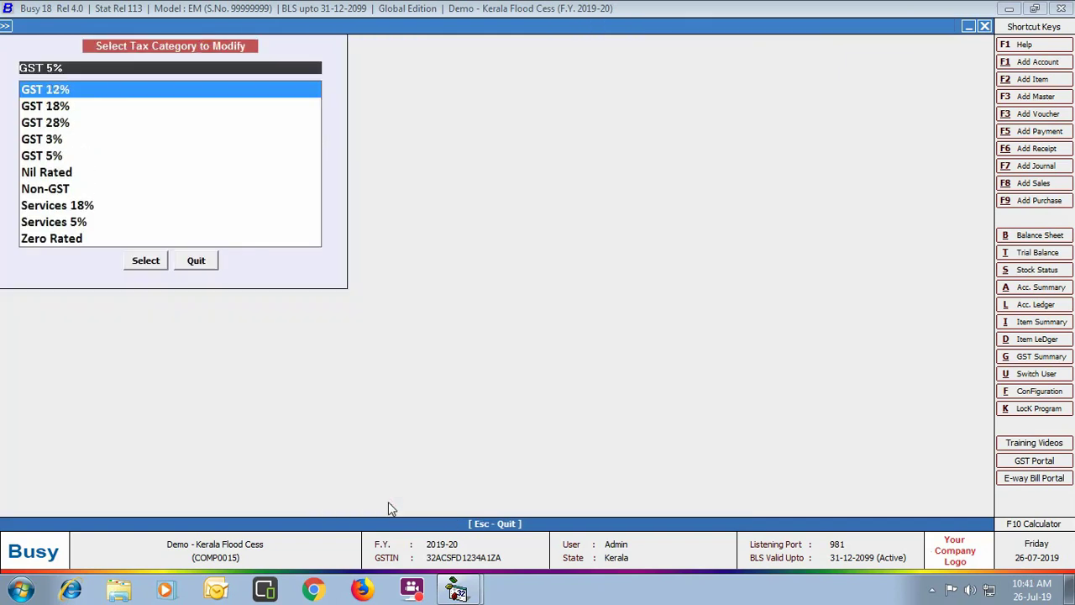
Step: In the GST 12% tax category, add a tax rate change effective 01-08-2019 with IGST 12%, CGST 6% and SGST 6%
{"action": "double_click", "coordinate": [95, 94]}
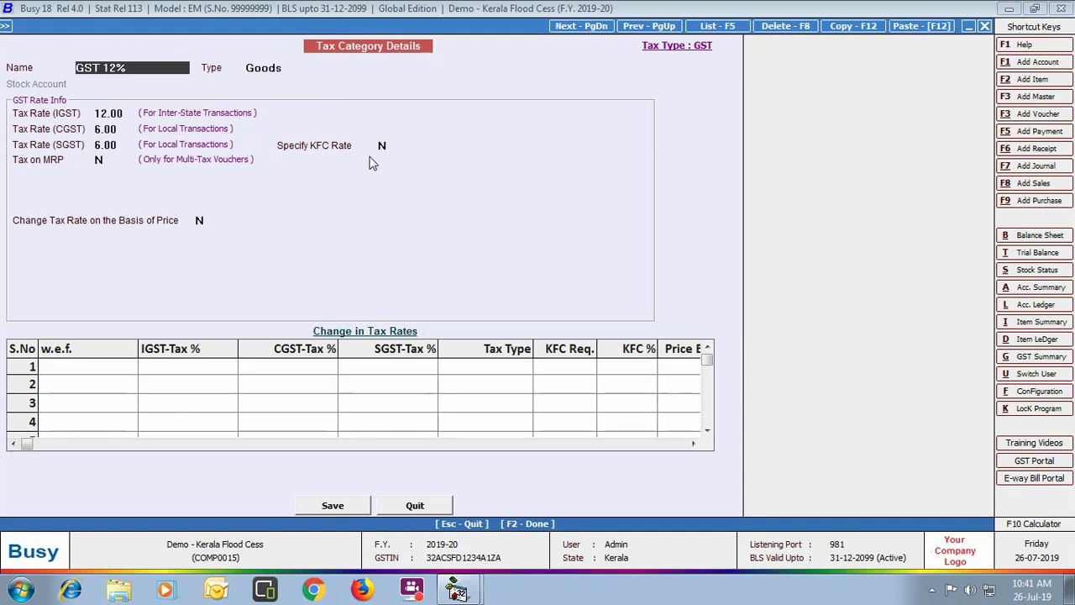
{"action": "left_click", "coordinate": [98, 367]}
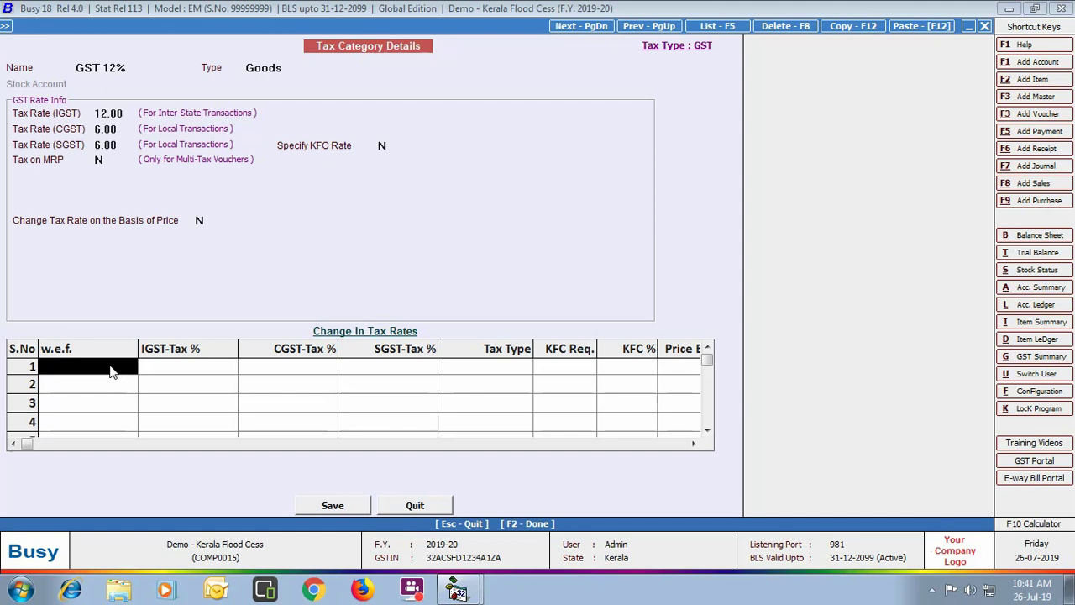
{"action": "type", "text": "01-08-2019"}
{"action": "key", "text": "Return"}
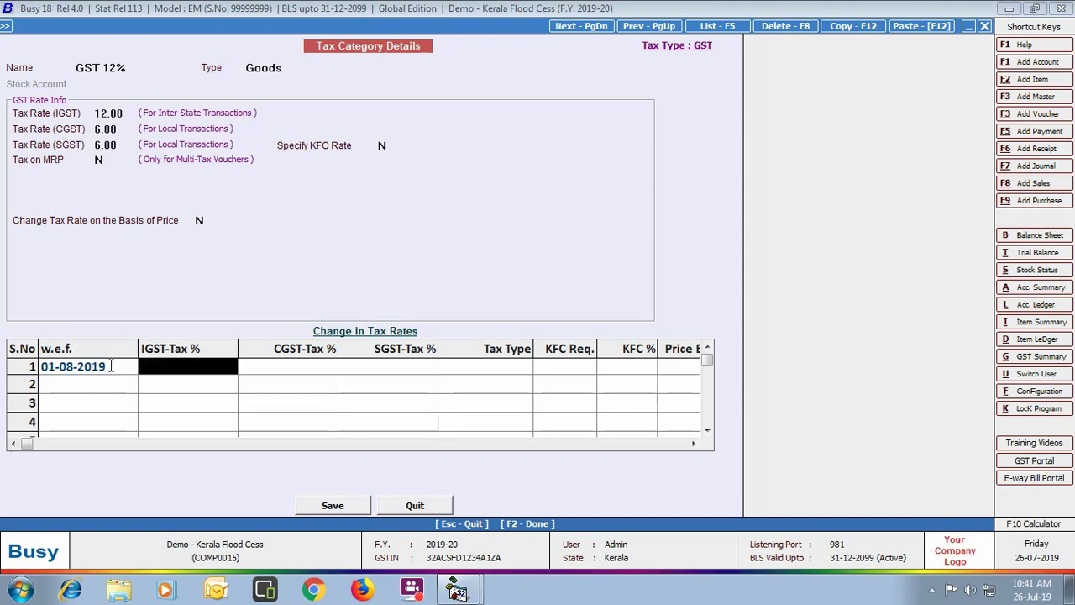
{"action": "type", "text": "12"}
{"action": "key", "text": "Return"}
{"action": "key", "text": "Return"}
{"action": "key", "text": "Return"}
{"action": "key", "text": "Return"}
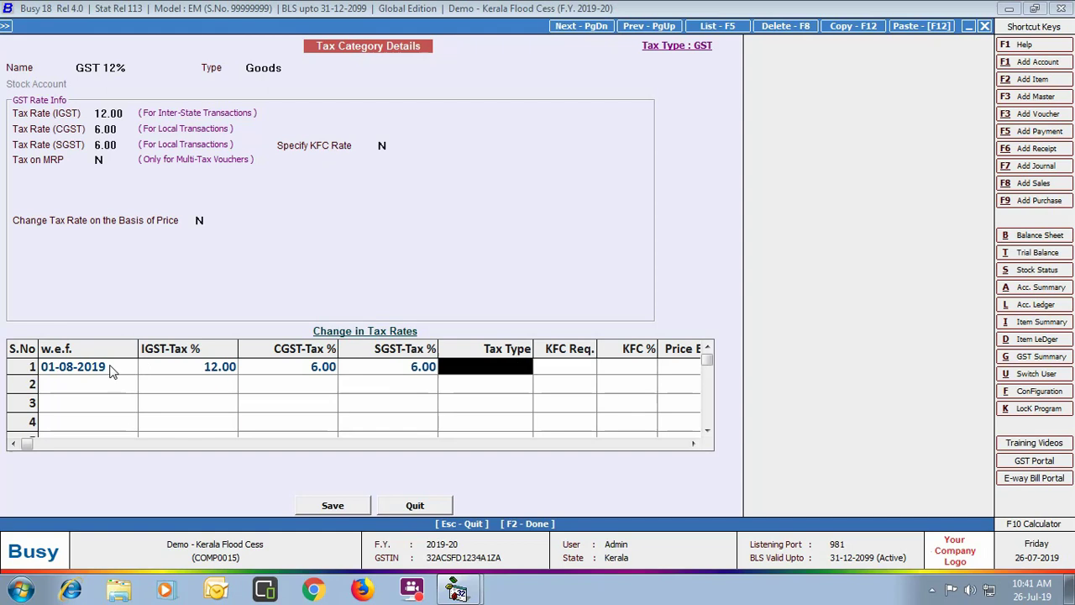
Step: Mark KFC as required at 1% in the GST 12% rate change row and save the master
{"action": "type", "text": "Y"}
{"action": "key", "text": "Return"}
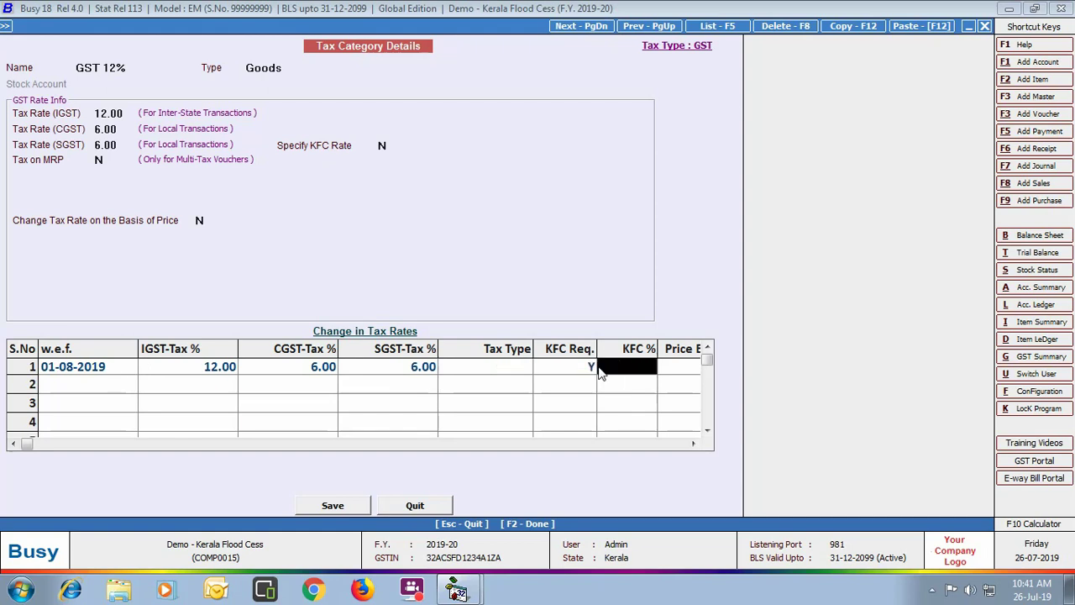
{"action": "type", "text": "1"}
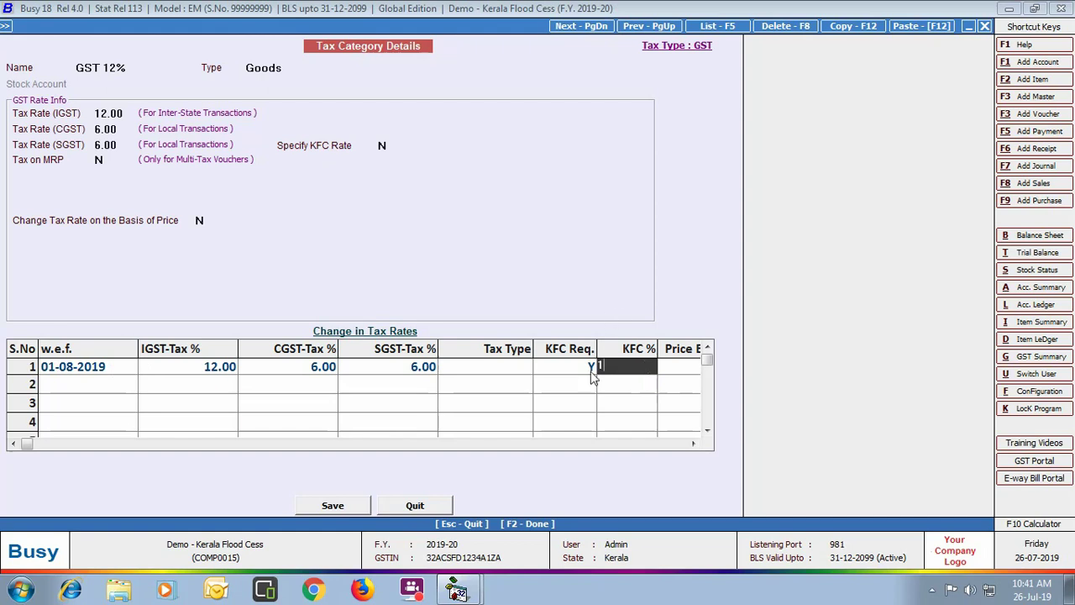
{"action": "left_click", "coordinate": [353, 505]}
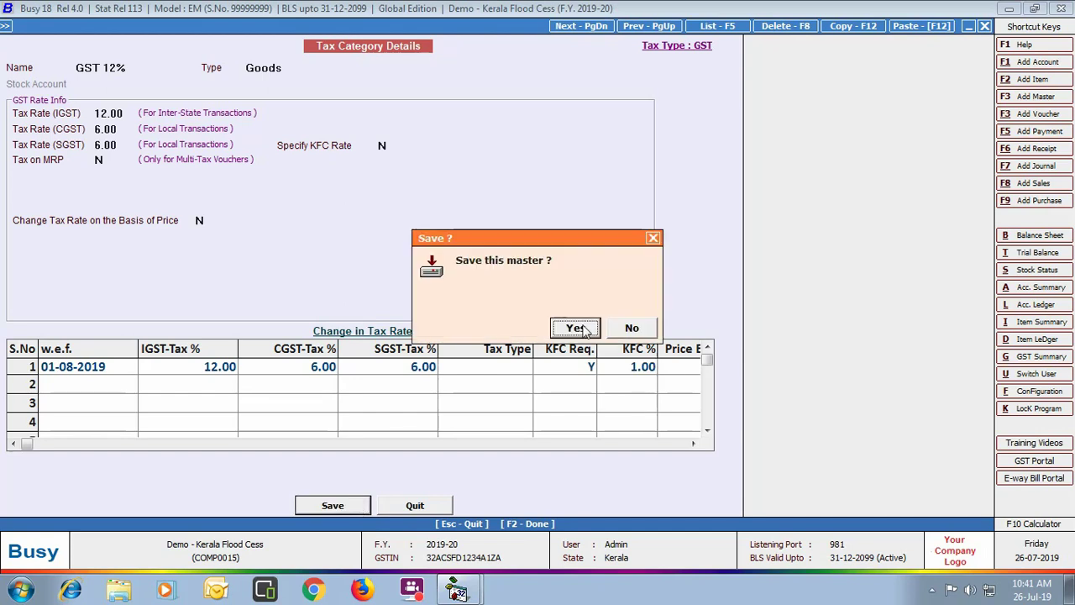
{"action": "left_click", "coordinate": [585, 329]}
Step: In the GST 3% tax category, add a rate change effective 01-08-2019 with IGST 3%, CGST 1.5% and SGST 1.5%
{"action": "left_click", "coordinate": [58, 137]}
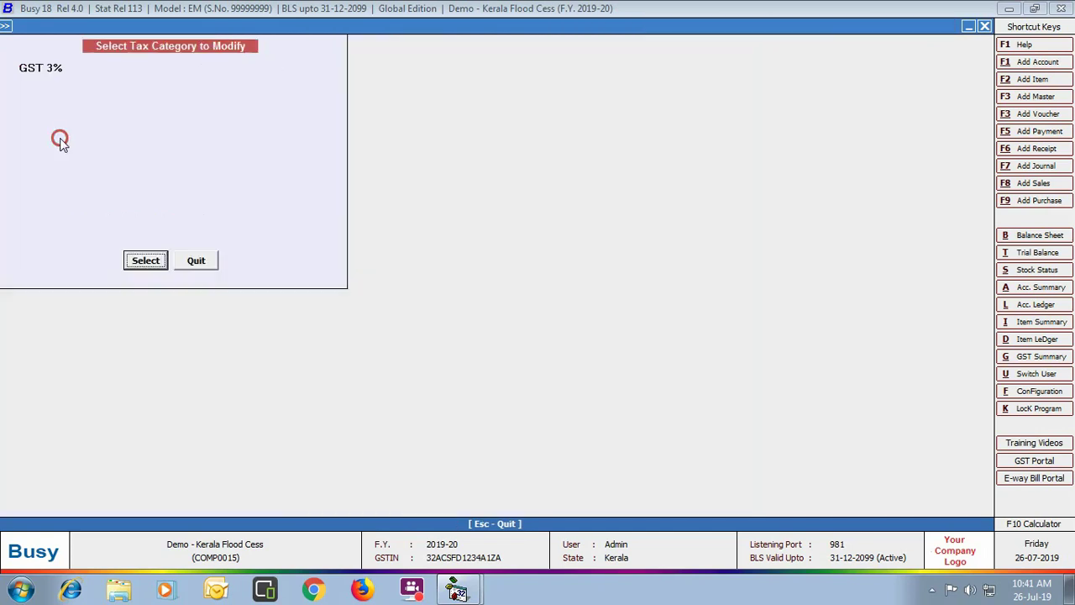
{"action": "left_click", "coordinate": [146, 260]}
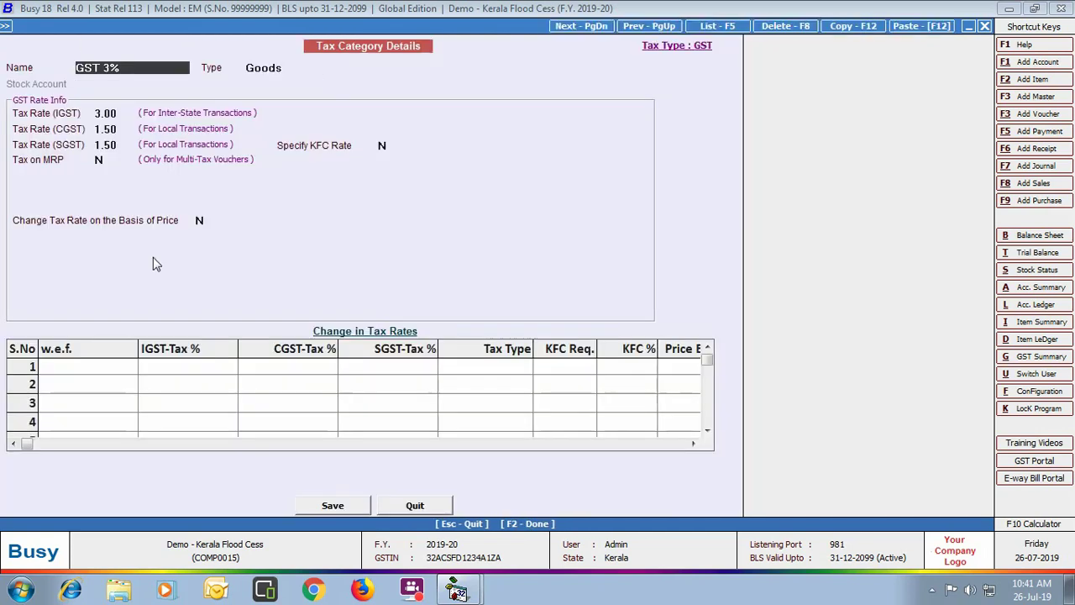
{"action": "left_click", "coordinate": [81, 367]}
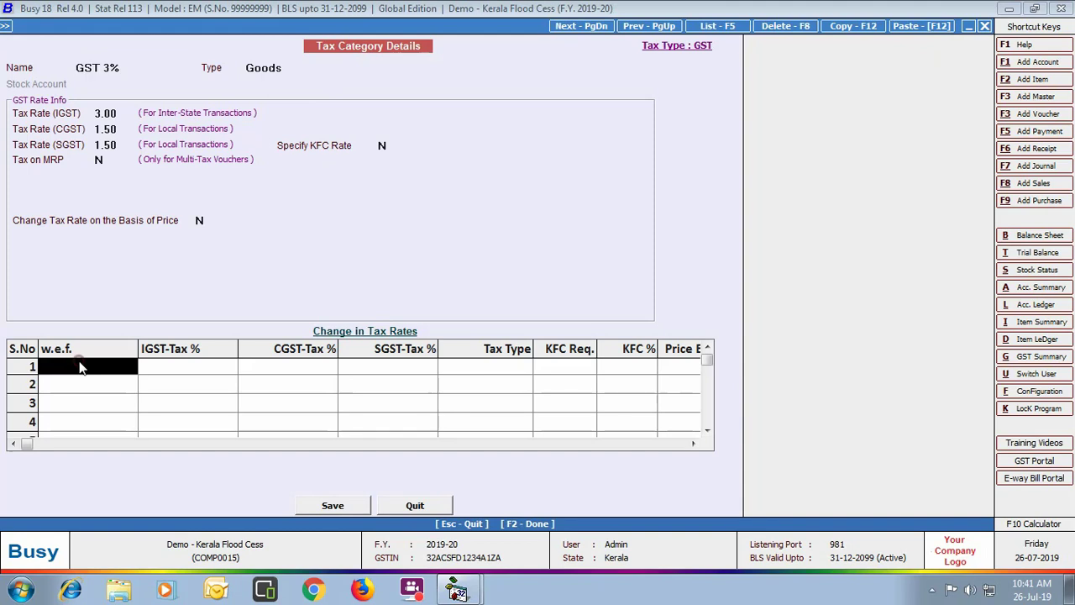
{"action": "type", "text": "01-08-2019"}
{"action": "key", "text": "Return"}
{"action": "key", "text": "Return"}
{"action": "key", "text": "Return"}
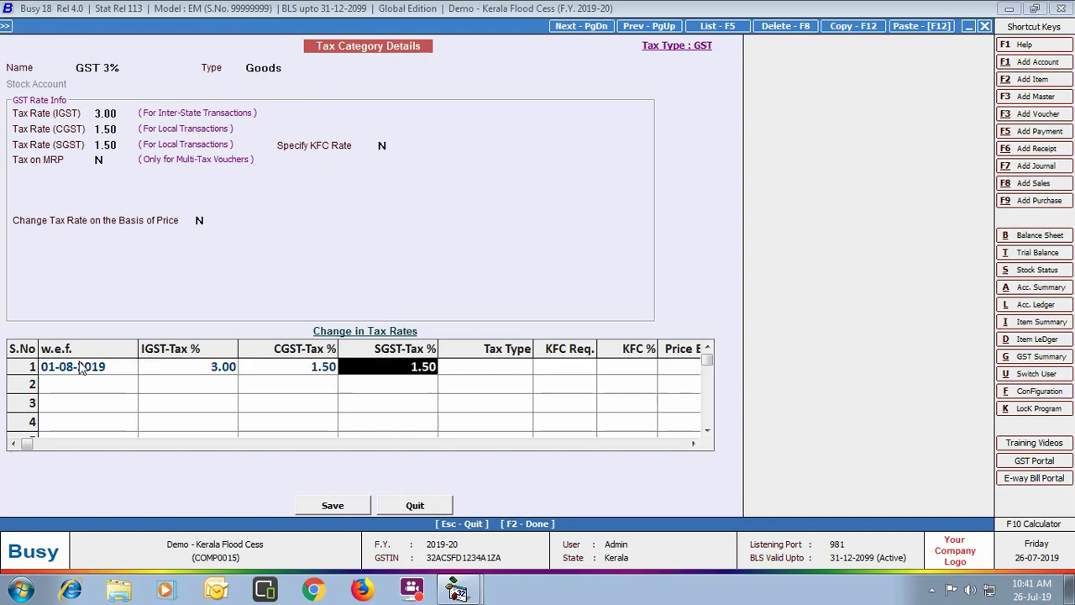
Step: Mark KFC as required at 0.25% in the GST 3% rate change row and save the master
{"action": "key", "text": "Return"}
{"action": "key", "text": "Return"}
{"action": "type", "text": "Y"}
{"action": "key", "text": "Return"}
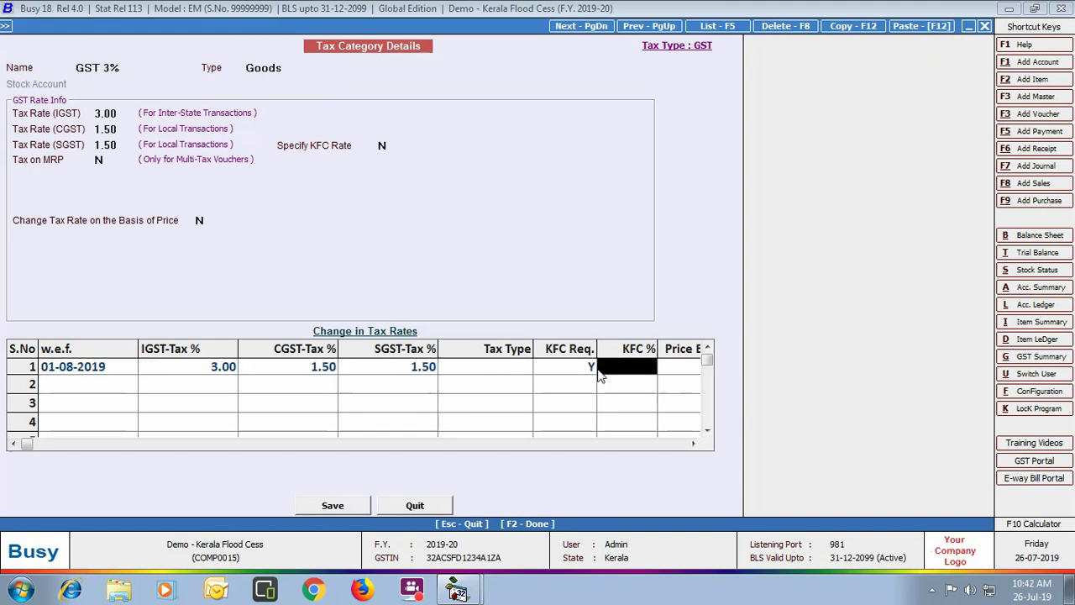
{"action": "type", "text": "0.25"}
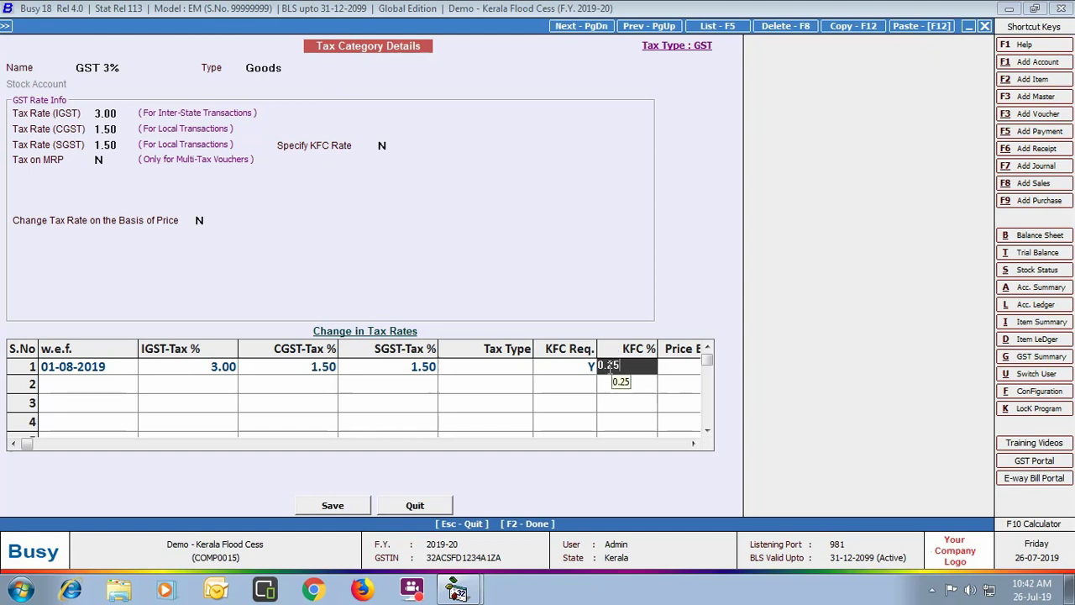
{"action": "left_click", "coordinate": [361, 505]}
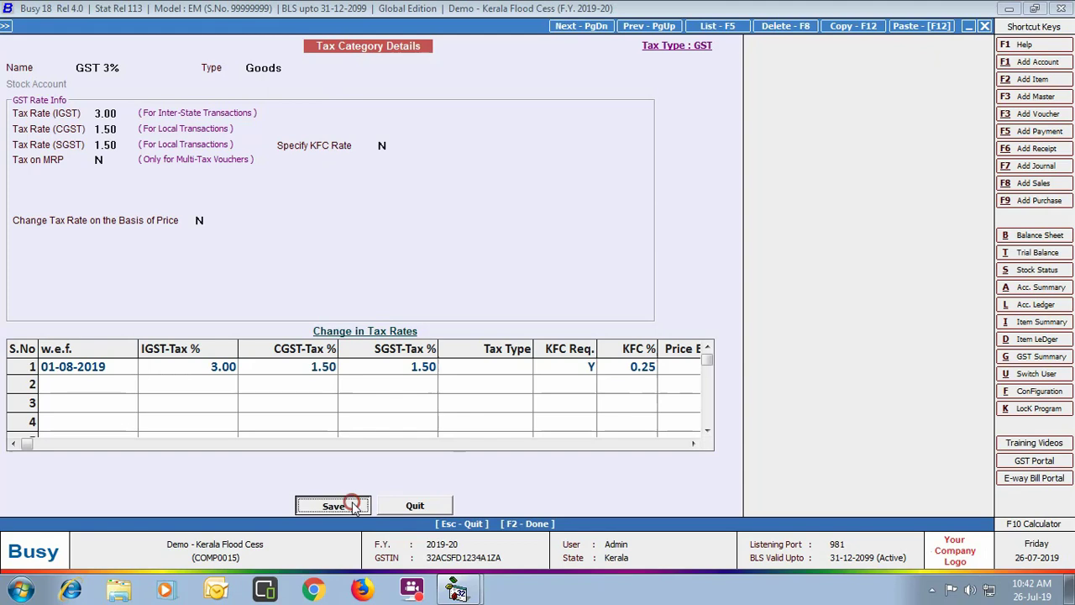
{"action": "left_click", "coordinate": [576, 327]}
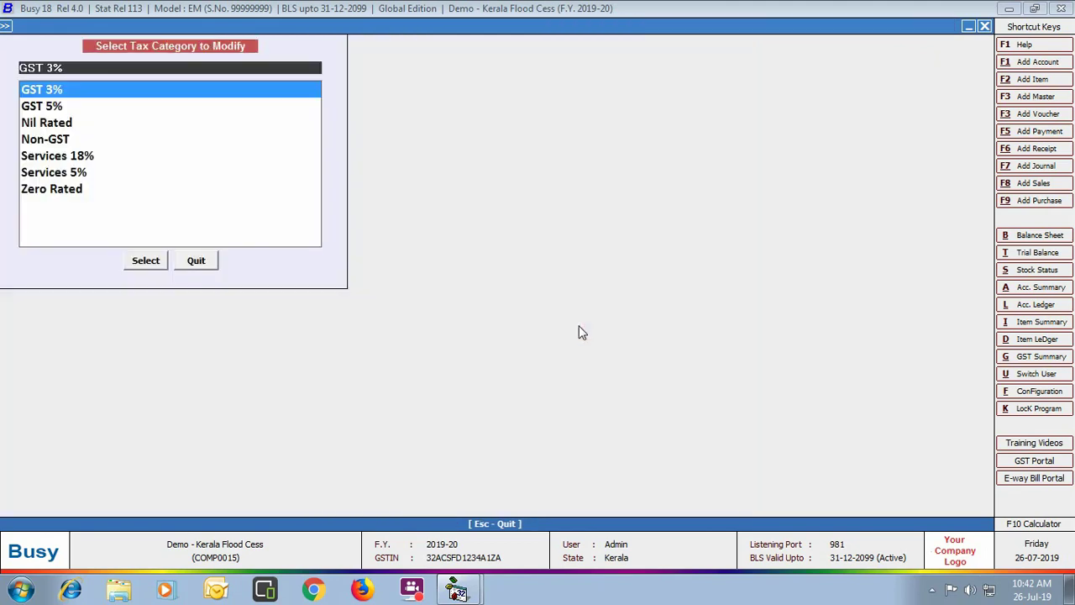
Step: In the Services 5% tax category, add a rate change effective 01-08-2019 with IGST 5%, CGST 2.5% and SGST 2.5%
{"action": "type", "text": "ser"}
{"action": "key", "text": "Down"}
{"action": "key", "text": "Return"}
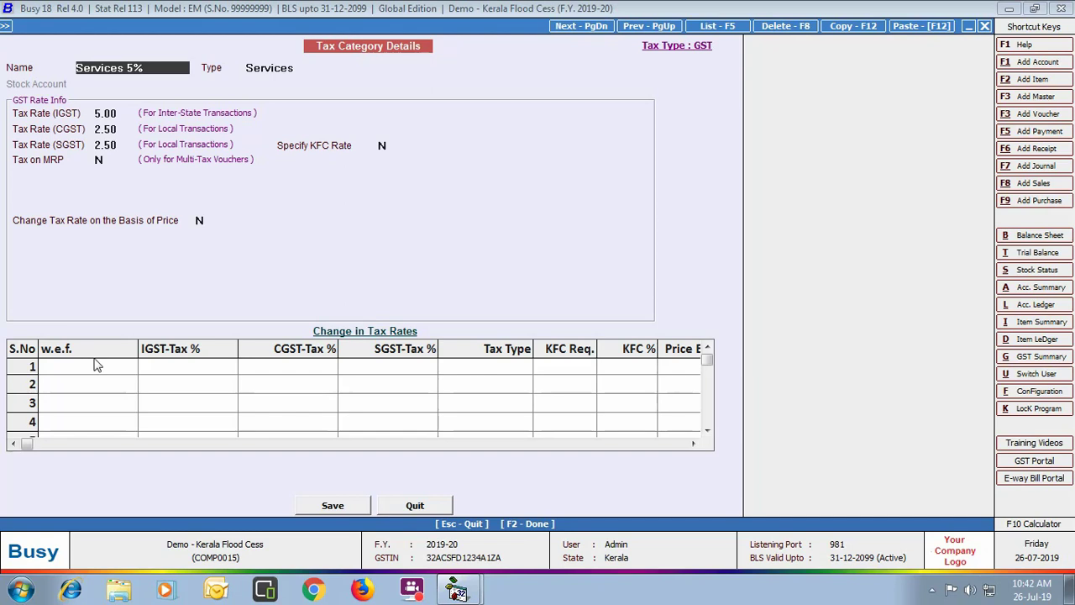
{"action": "left_click", "coordinate": [92, 367]}
{"action": "type", "text": "01-08-2019"}
{"action": "key", "text": "Return"}
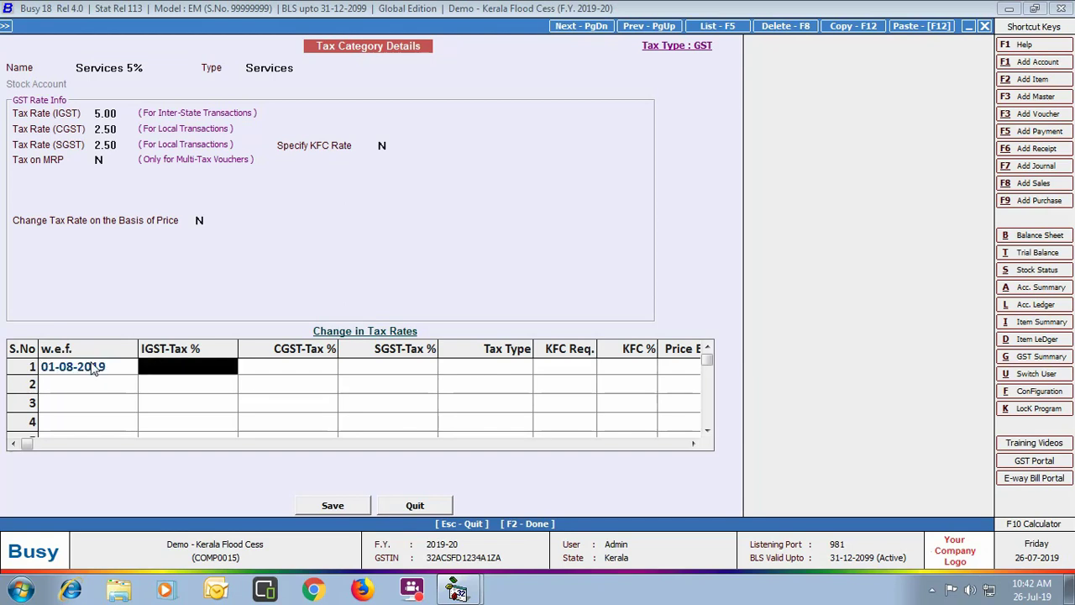
{"action": "key", "text": "Return"}
{"action": "key", "text": "Return"}
{"action": "key", "text": "Return"}
{"action": "key", "text": "Return"}
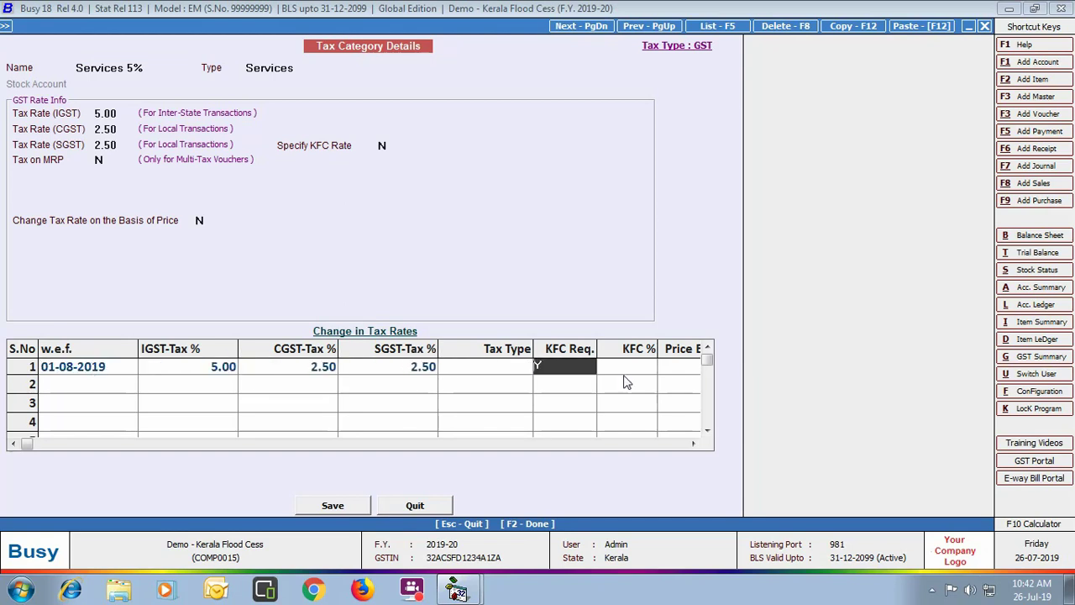
Step: Mark KFC as required at 1% in the Services 5% rate change row, save the master and leave tax category modification
{"action": "type", "text": "Y"}
{"action": "key", "text": "Return"}
{"action": "type", "text": "1"}
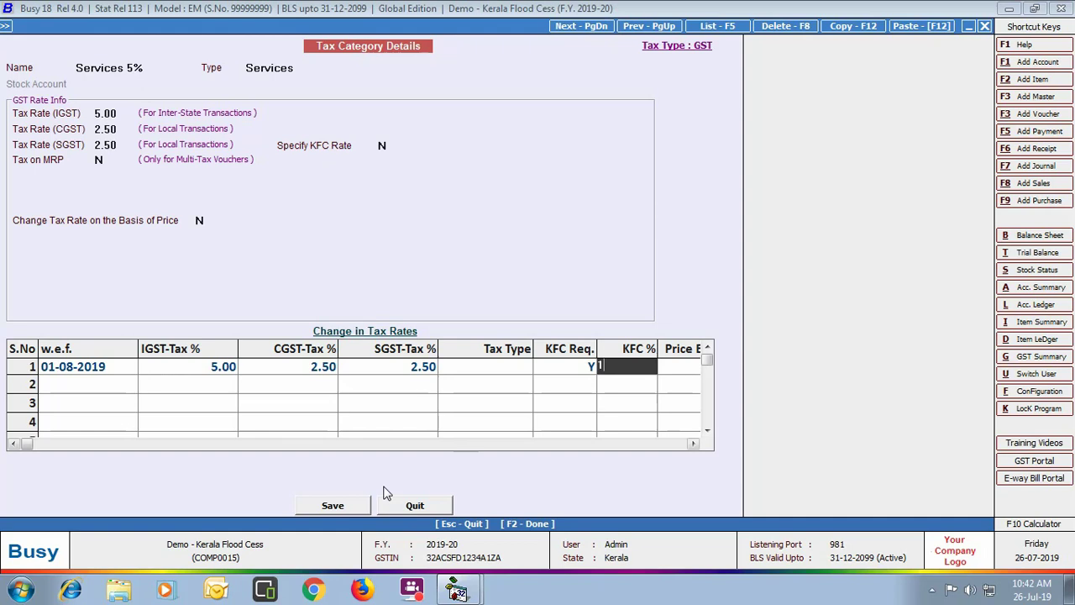
{"action": "left_click", "coordinate": [333, 505]}
{"action": "left_click", "coordinate": [571, 326]}
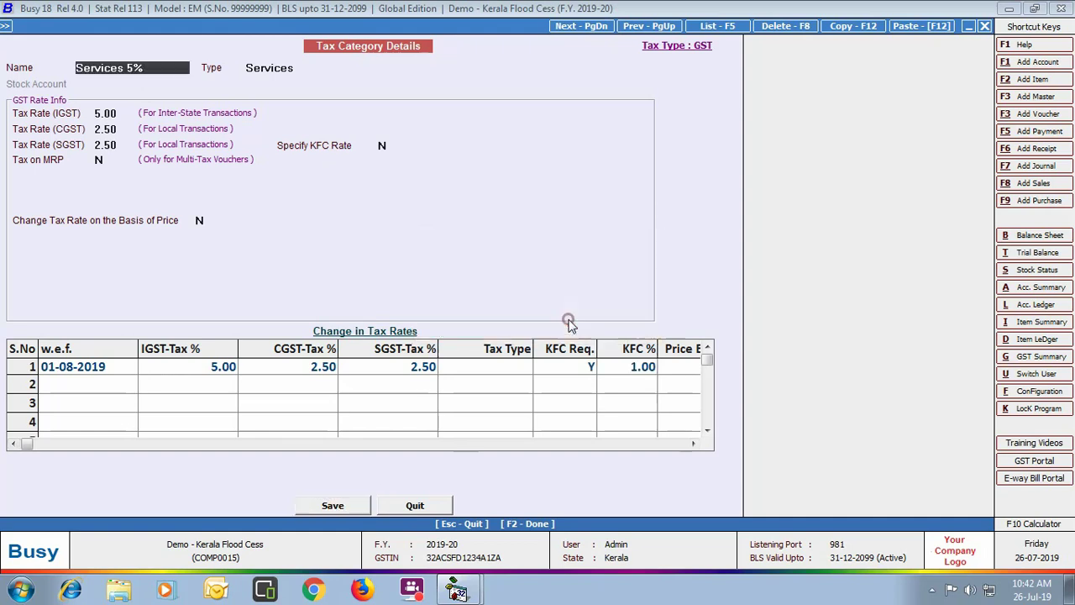
{"action": "left_click", "coordinate": [200, 262]}
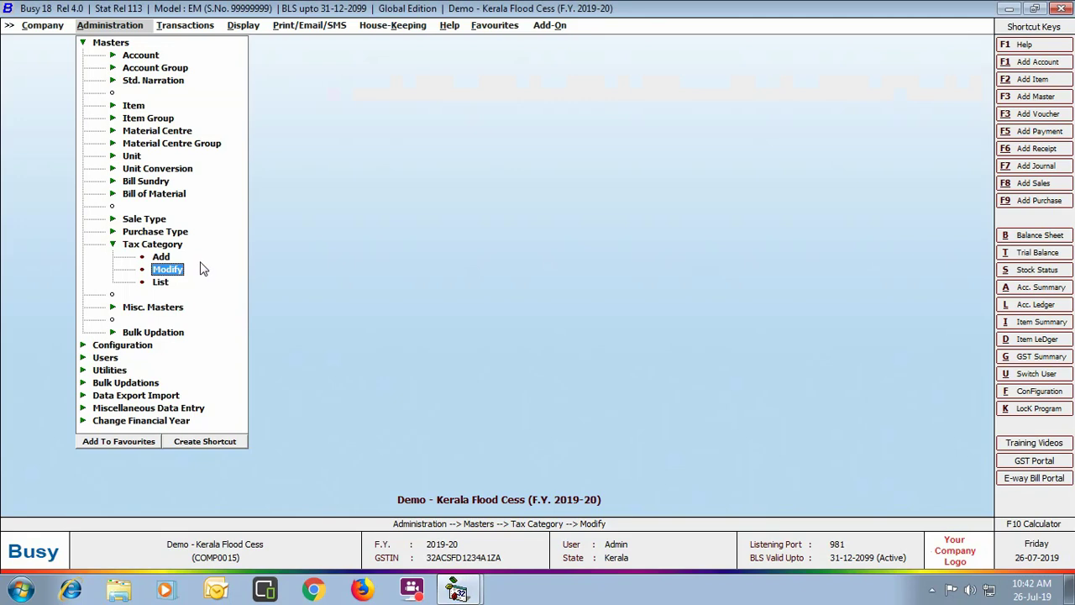
Step: Modify the L/GST-12% sale type to apply a State Cess of 1% and save it
{"action": "left_click", "coordinate": [146, 220]}
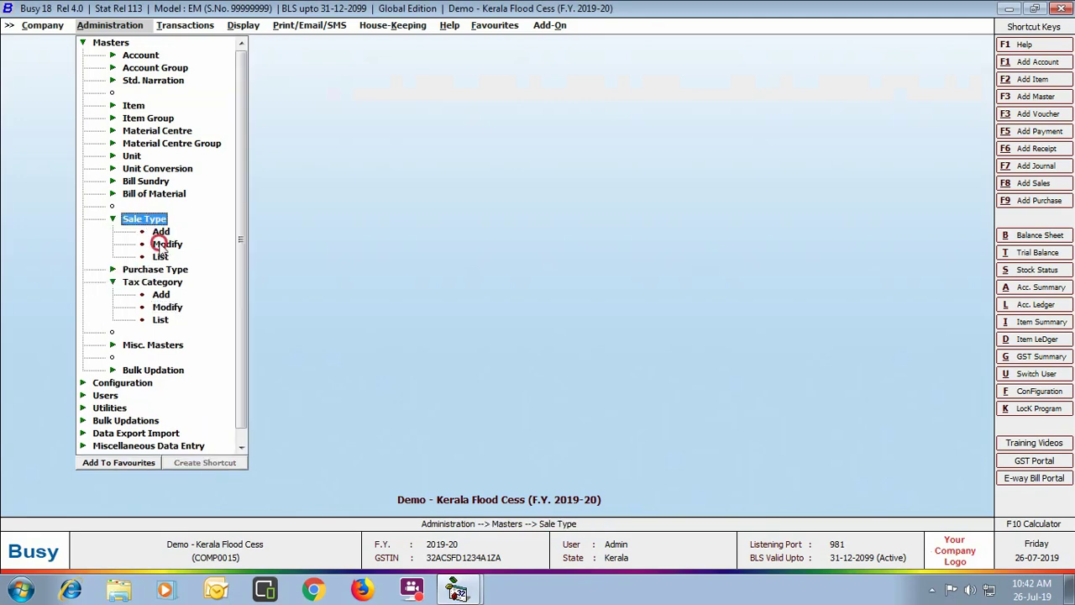
{"action": "left_click", "coordinate": [159, 243]}
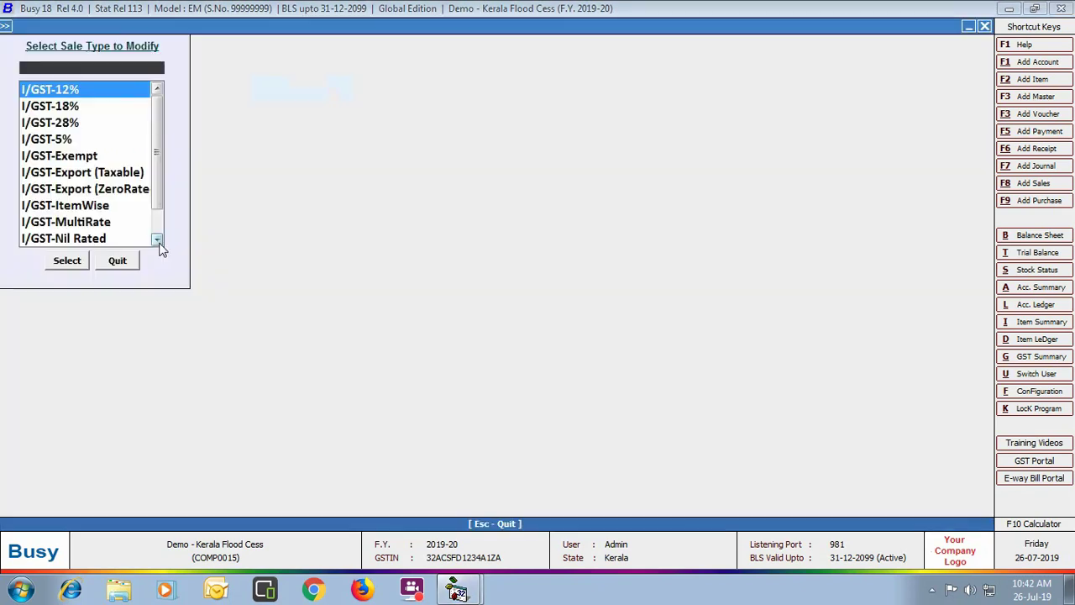
{"action": "left_click", "coordinate": [68, 260]}
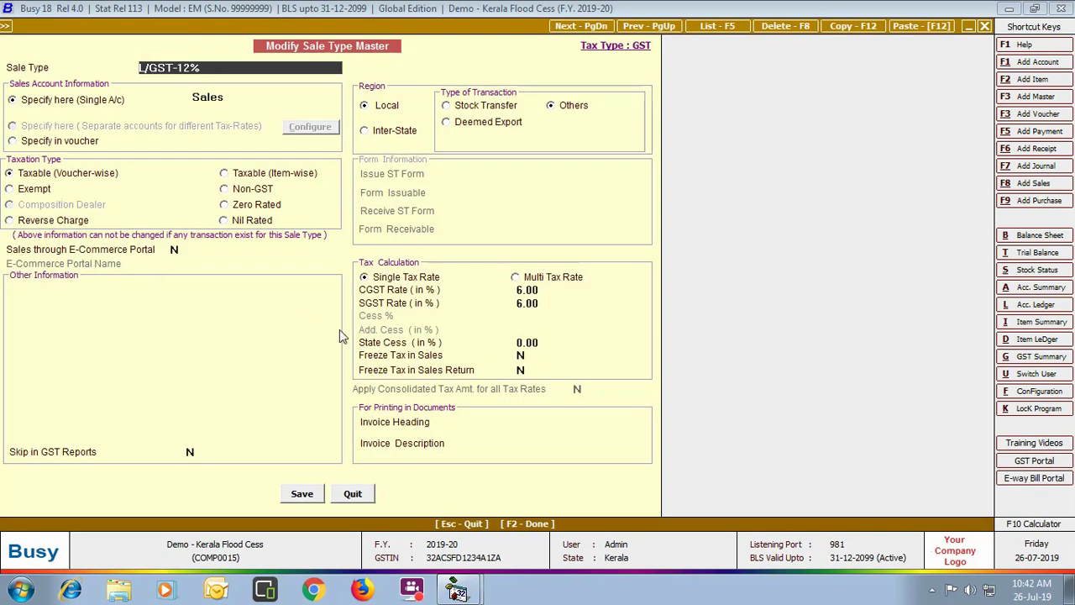
{"action": "left_click", "coordinate": [543, 343]}
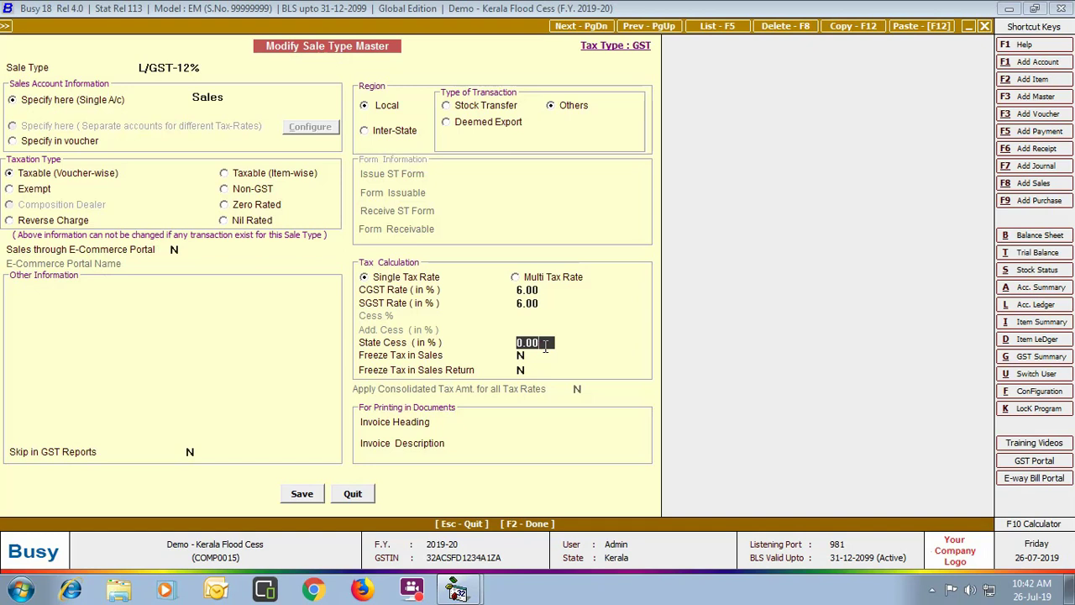
{"action": "type", "text": "1"}
{"action": "left_click", "coordinate": [308, 494]}
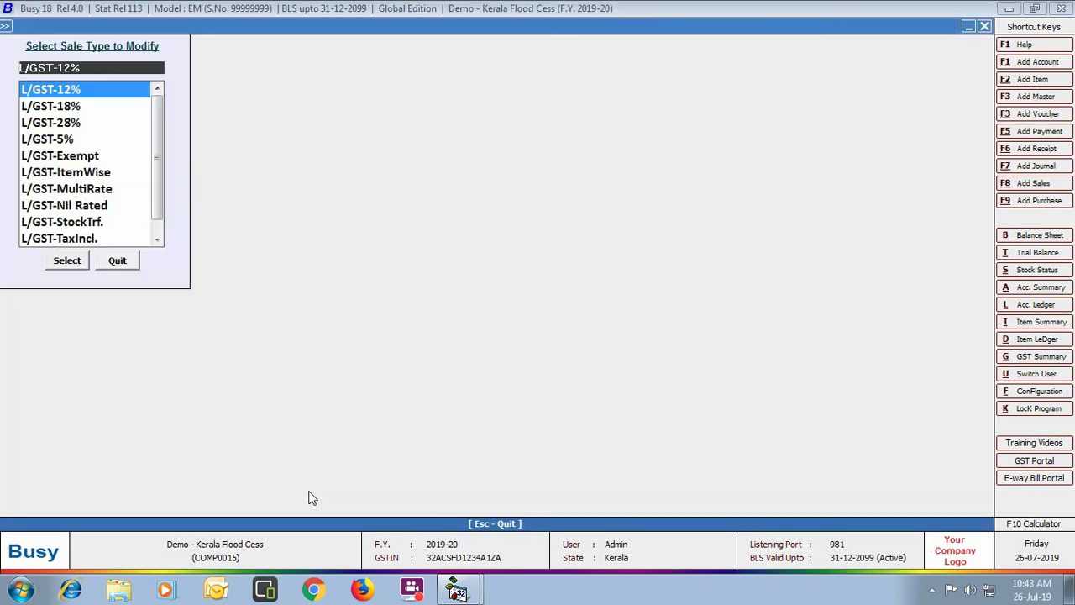
Step: Try to apply a State Cess in the inter-state I/GST-12% sale type, and leave sale type modification without saving
{"action": "type", "text": "i"}
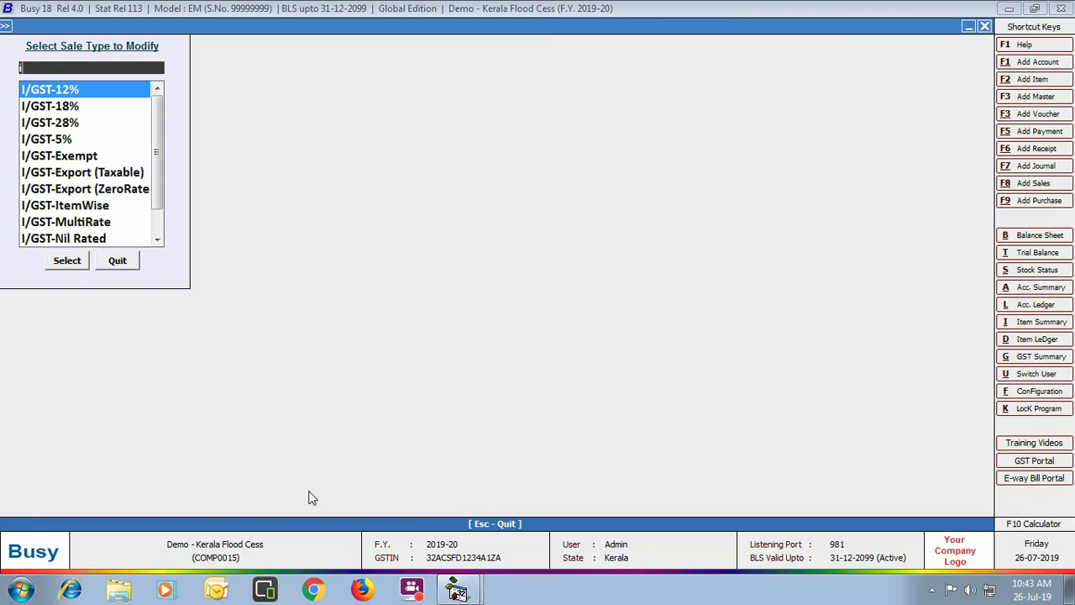
{"action": "key", "text": "Return"}
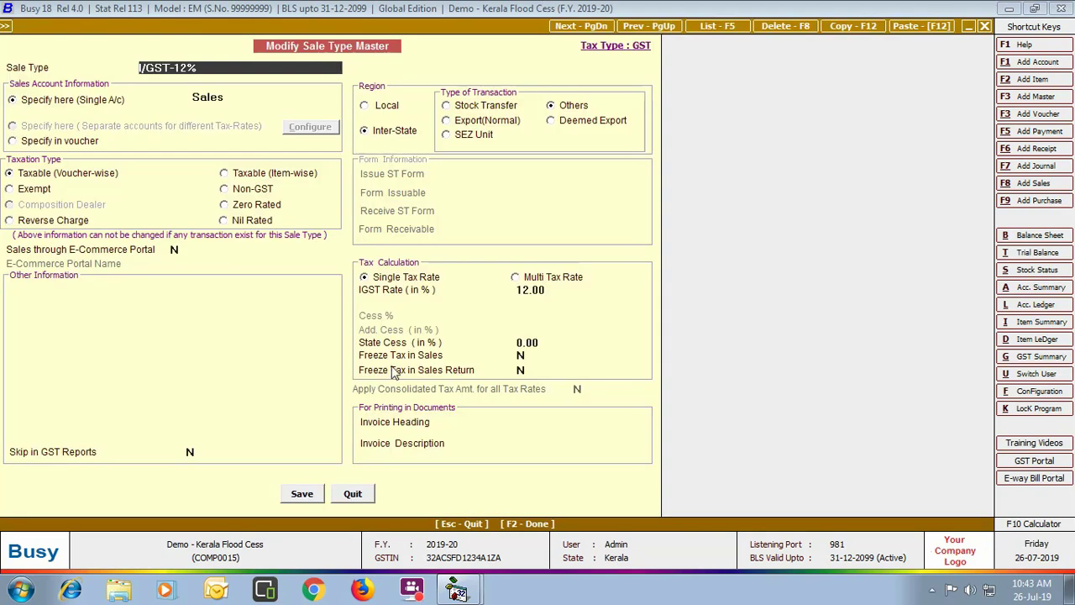
{"action": "left_click", "coordinate": [553, 342]}
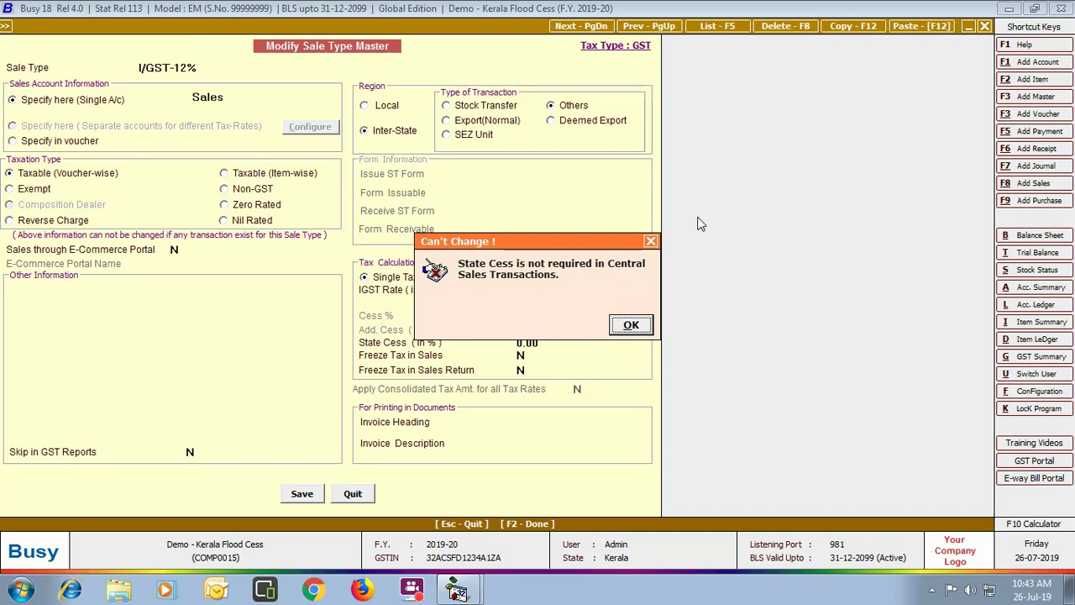
{"action": "left_click", "coordinate": [621, 326]}
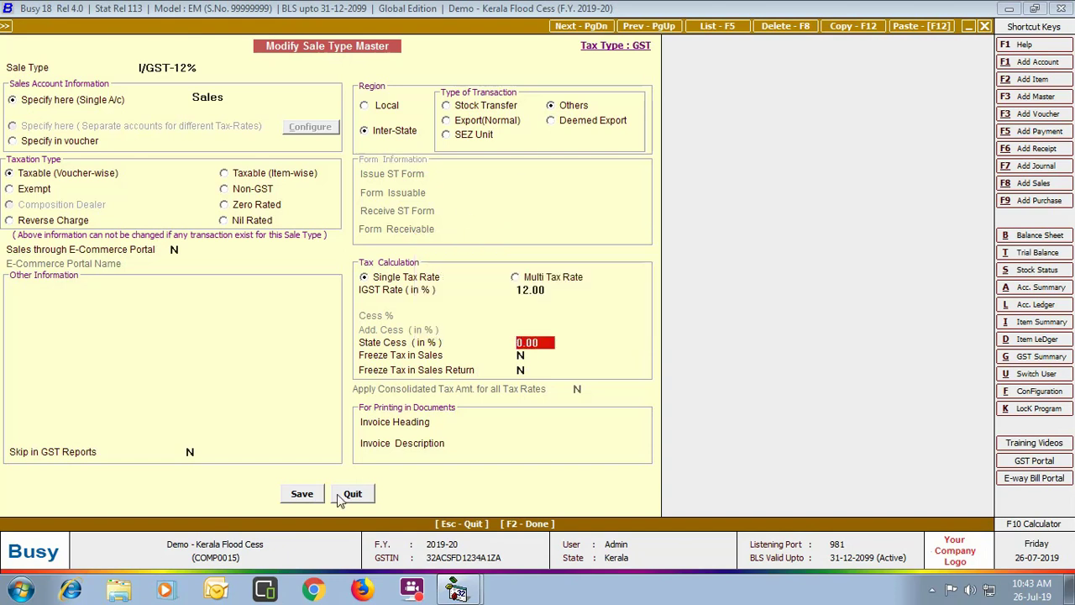
{"action": "left_click", "coordinate": [345, 496]}
{"action": "left_click", "coordinate": [122, 262]}
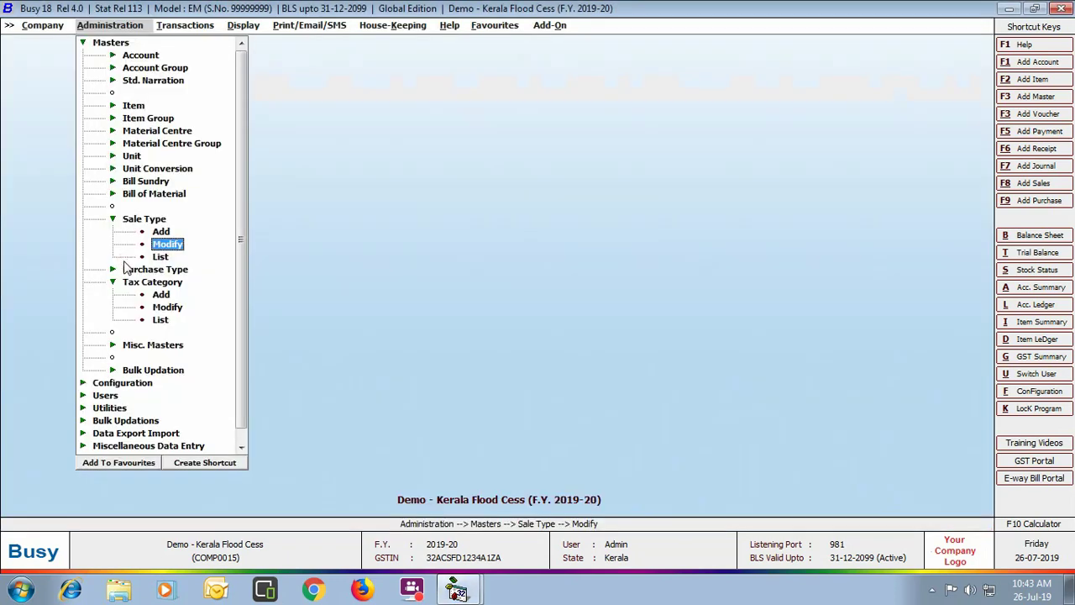
Step: Try to apply a State Cess in the L/GST-12% purchase type, and leave purchase type modification without saving
{"action": "left_click", "coordinate": [179, 272]}
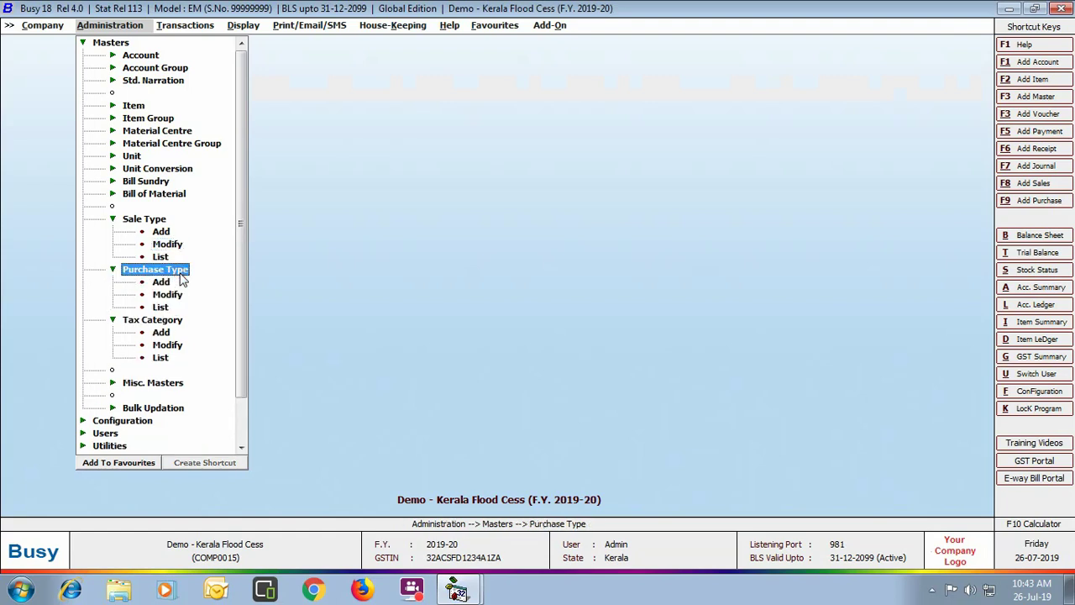
{"action": "left_click", "coordinate": [167, 295]}
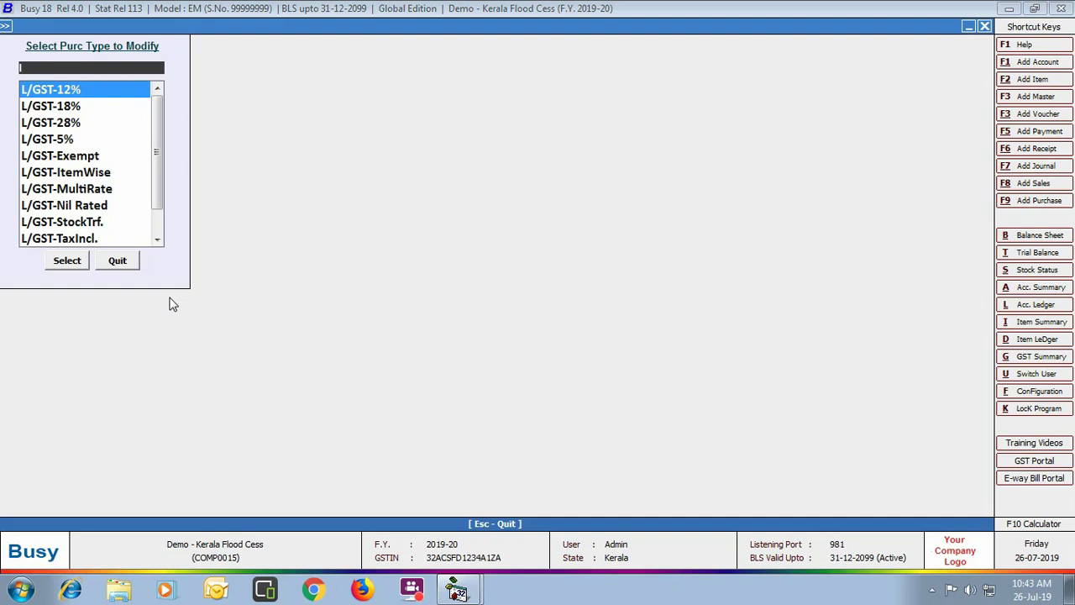
{"action": "key", "text": "Return"}
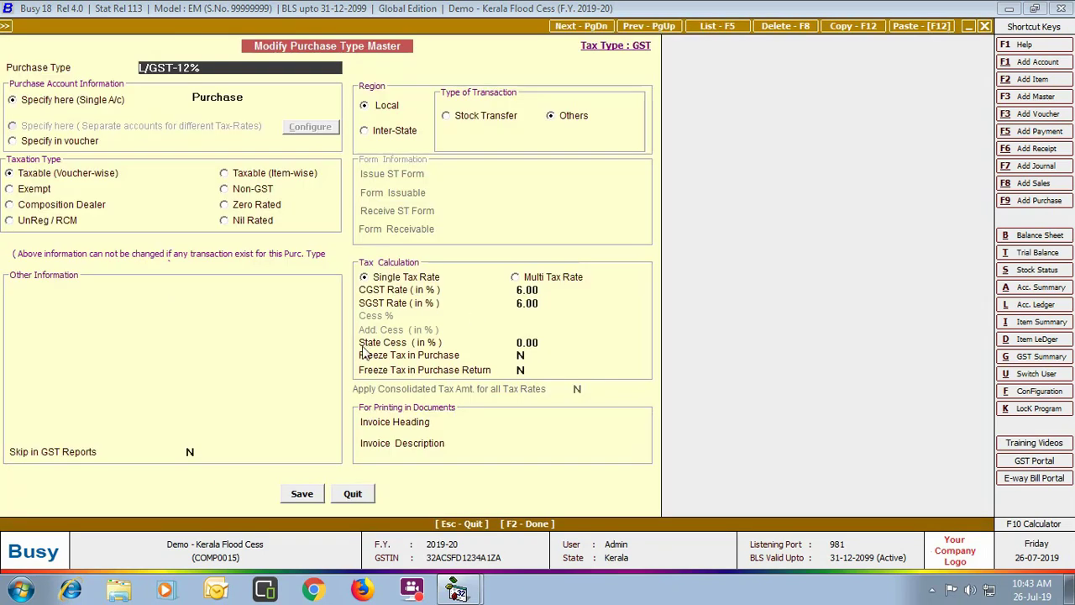
{"action": "left_click", "coordinate": [538, 341]}
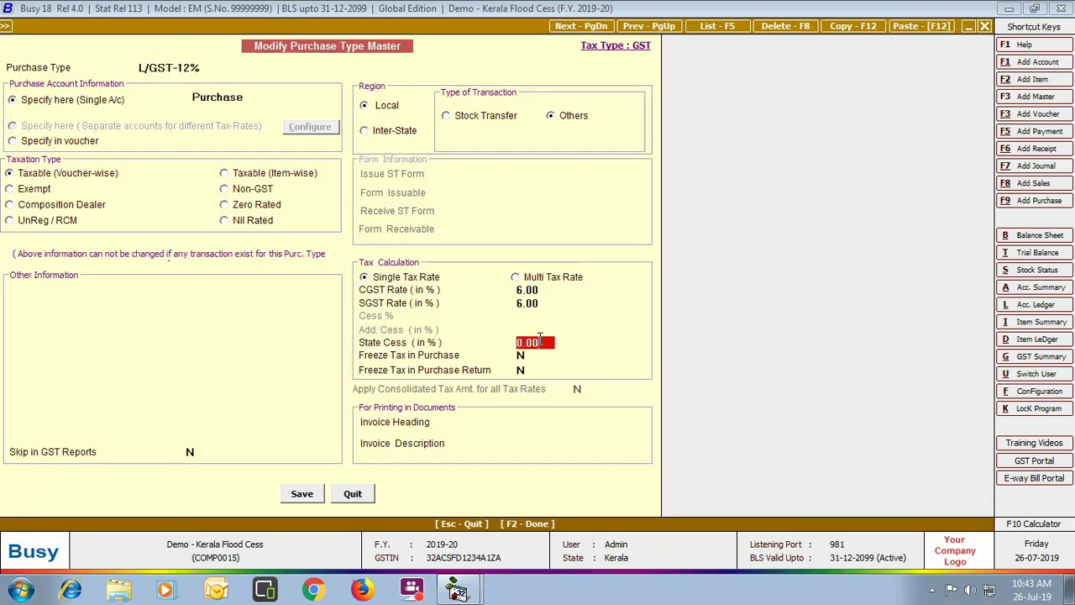
{"action": "key", "text": "Return"}
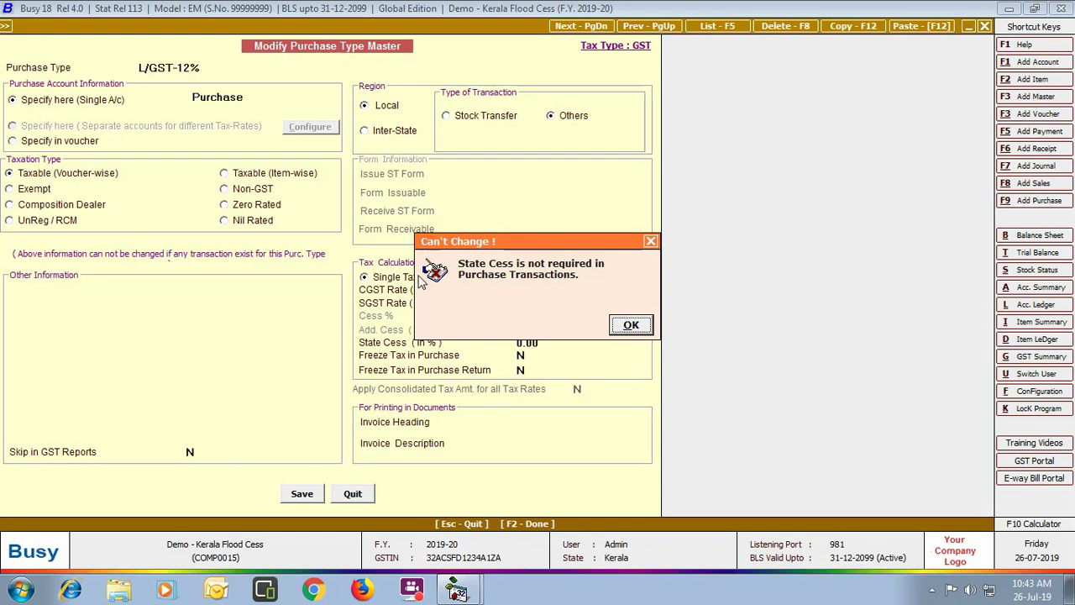
{"action": "left_click", "coordinate": [629, 327]}
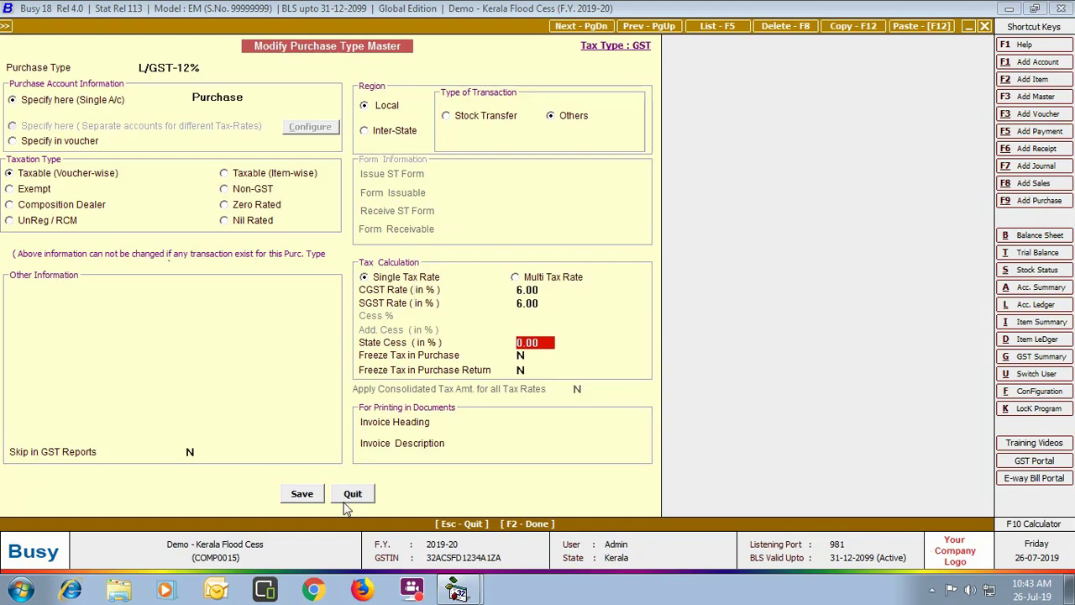
{"action": "left_click", "coordinate": [348, 498]}
{"action": "left_click", "coordinate": [117, 261]}
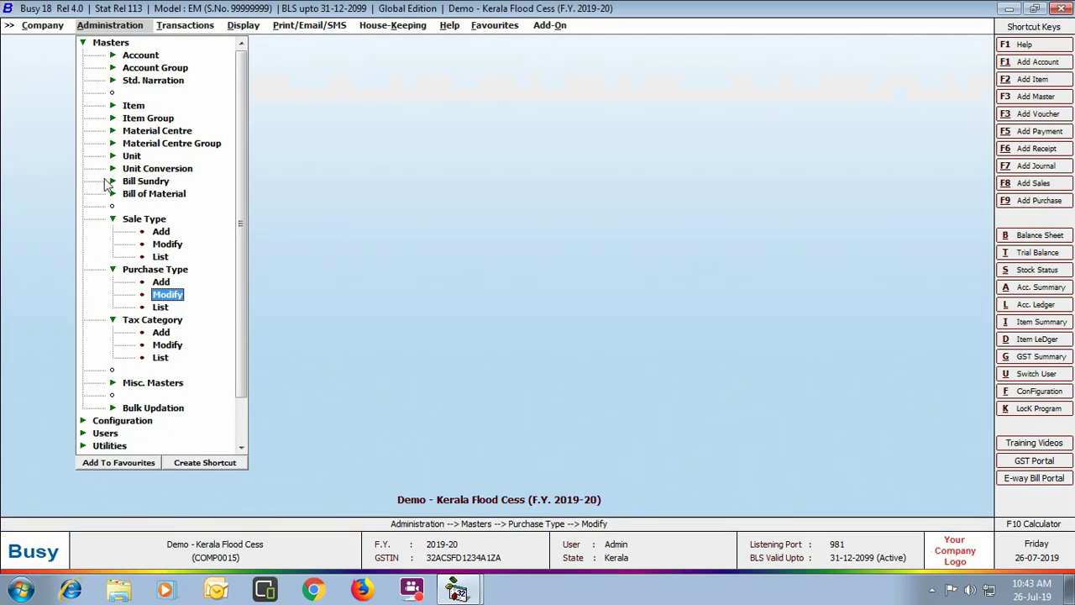
Step: Add a bill sundry master named Kerala Flood Cess with type Additive and nature State Cess
{"action": "double_click", "coordinate": [163, 184]}
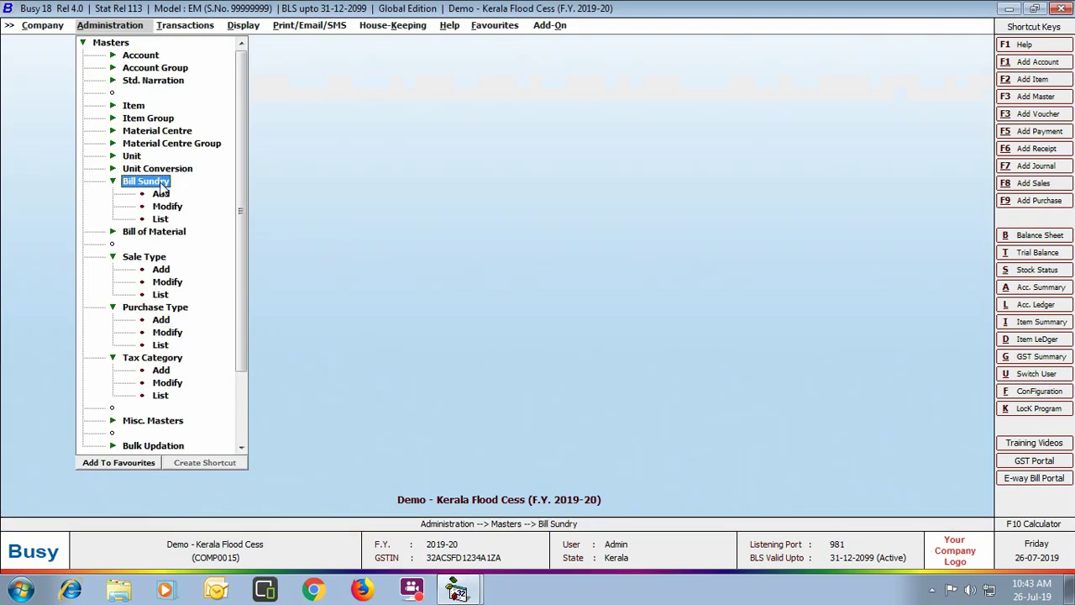
{"action": "double_click", "coordinate": [161, 194]}
{"action": "type", "text": "Kerala Flood"}
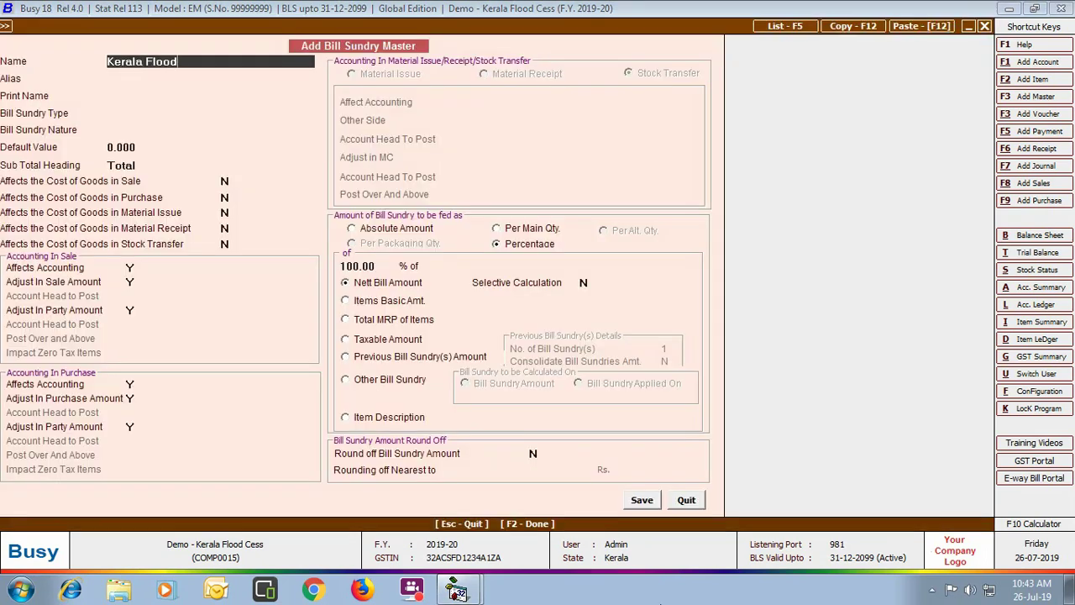
{"action": "type", "text": " Cess"}
{"action": "key", "text": "Return"}
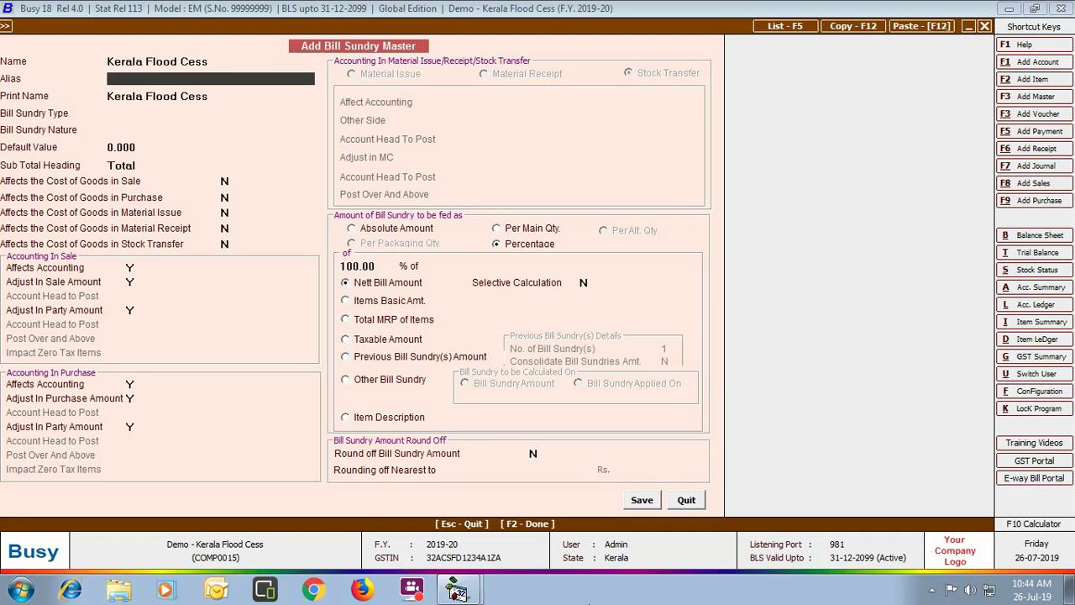
{"action": "key", "text": "Return"}
{"action": "key", "text": "Return"}
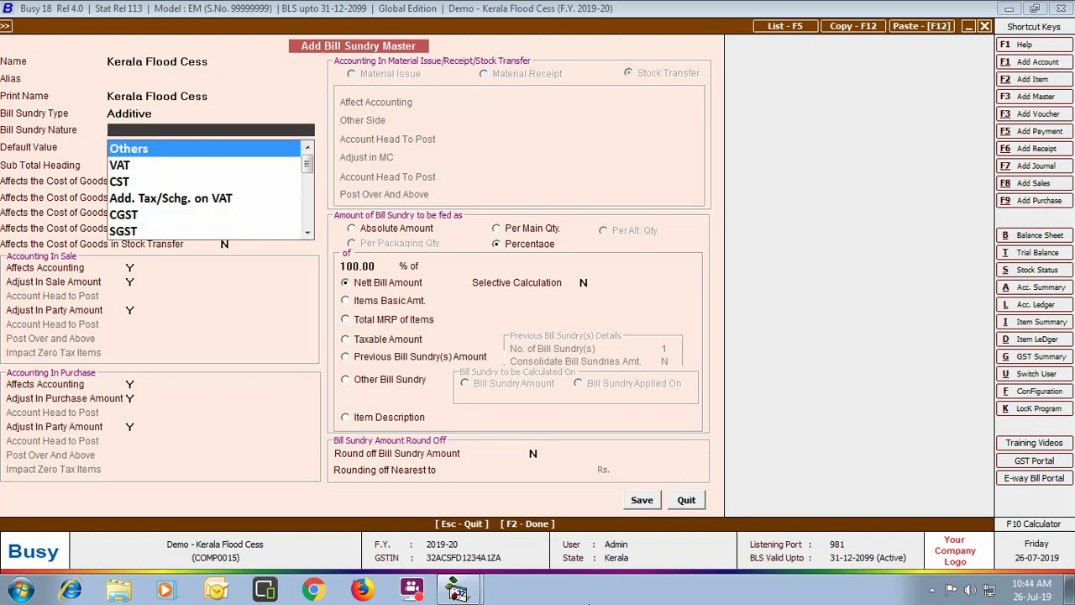
{"action": "type", "text": "sta"}
{"action": "key", "text": "Return"}
{"action": "key", "text": "Return"}
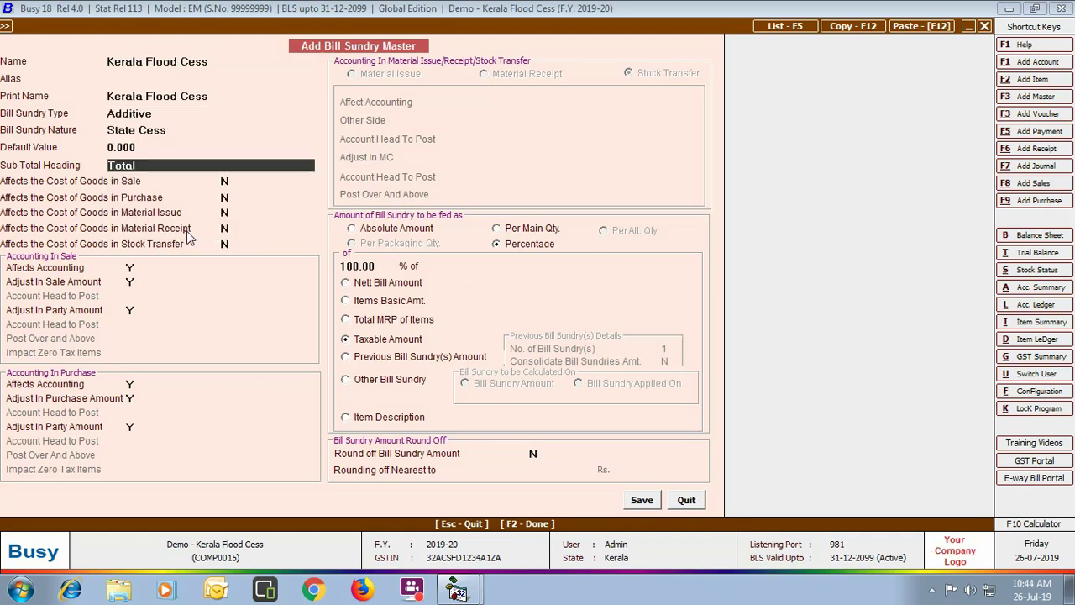
Step: Make the bill sundry affect the cost of goods in purchase, and set Adjust In Sale Amount to N with Specify Acc. Here
{"action": "key", "text": "Return"}
{"action": "key", "text": "Return"}
{"action": "type", "text": "y"}
{"action": "key", "text": "Return"}
{"action": "key", "text": "Return"}
{"action": "key", "text": "Return"}
{"action": "key", "text": "Return"}
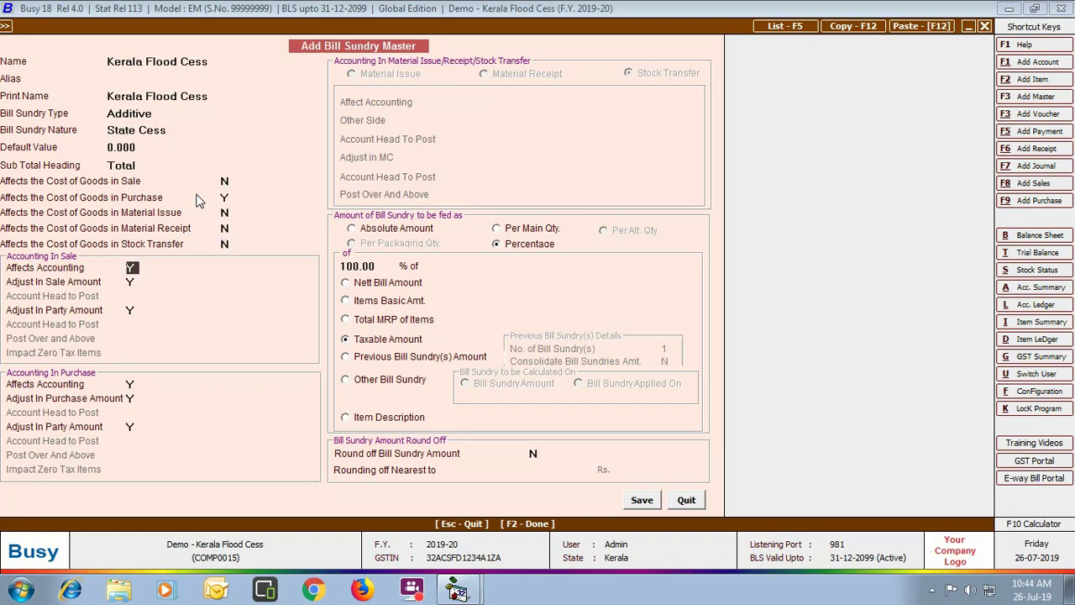
{"action": "key", "text": "Return"}
{"action": "type", "text": "n"}
{"action": "key", "text": "Return"}
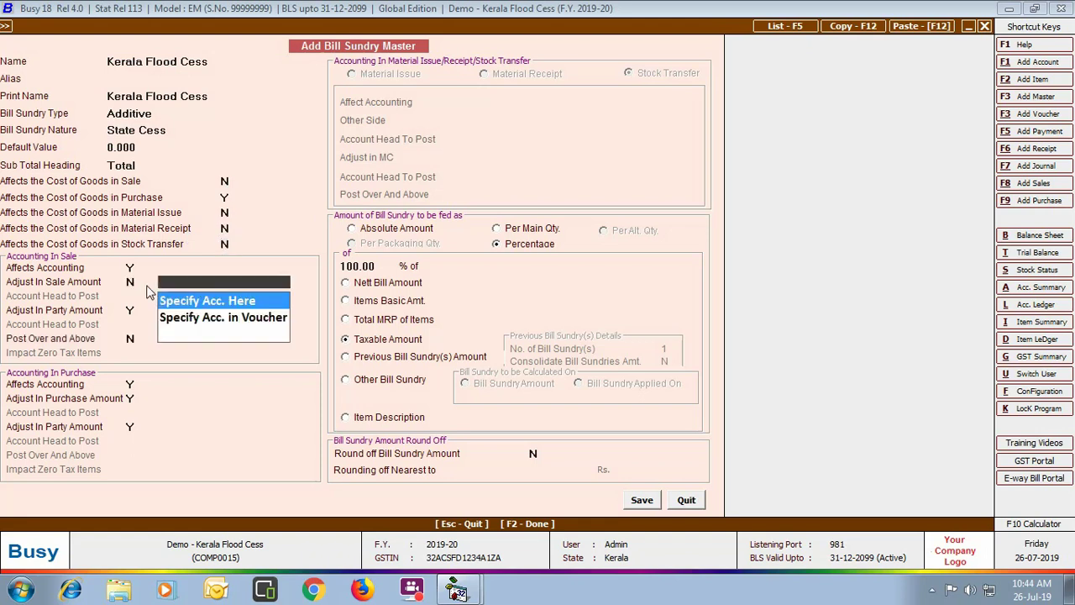
{"action": "key", "text": "Return"}
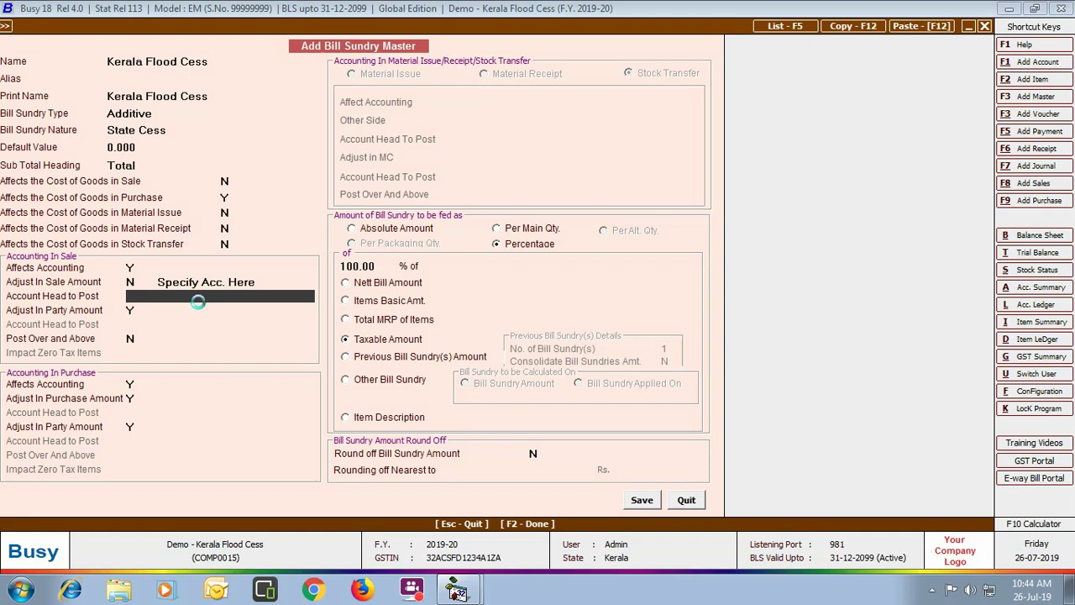
Step: For the account head to post in sale, create an account named Kerala Flood Cess under the Duties & Taxes group
{"action": "key", "text": "alt+F1"}
{"action": "type", "text": "Kerala Flood Cess"}
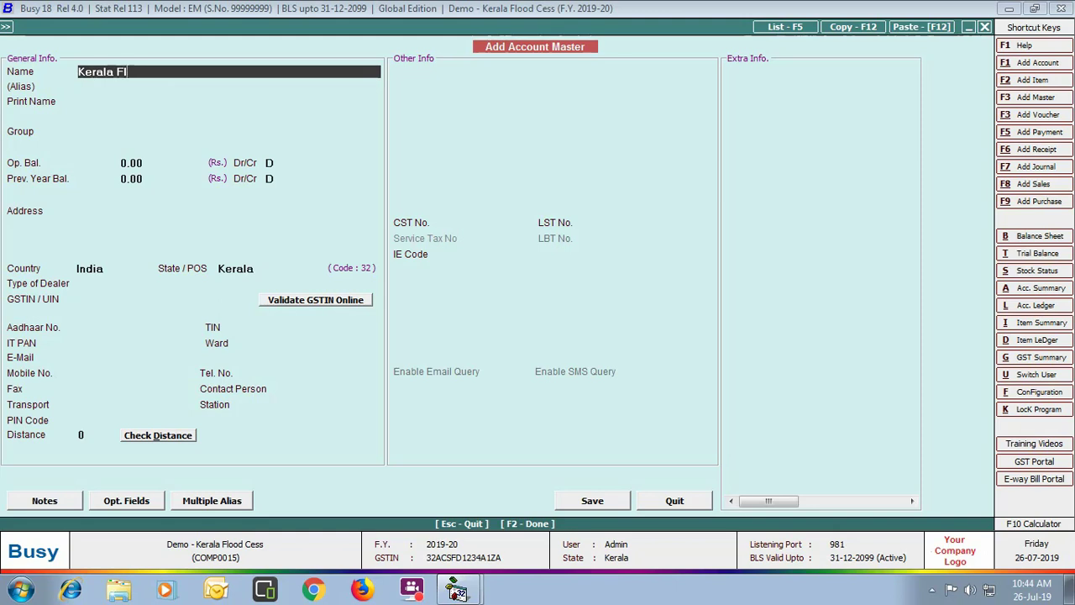
{"action": "key", "text": "Return"}
{"action": "key", "text": "Return"}
{"action": "key", "text": "Return"}
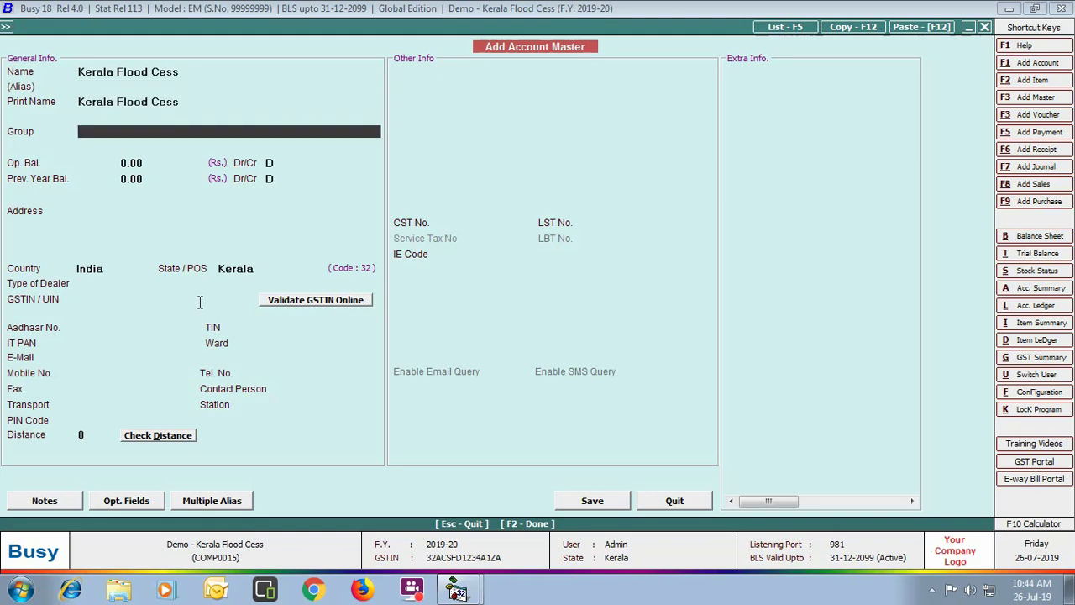
{"action": "type", "text": "dut"}
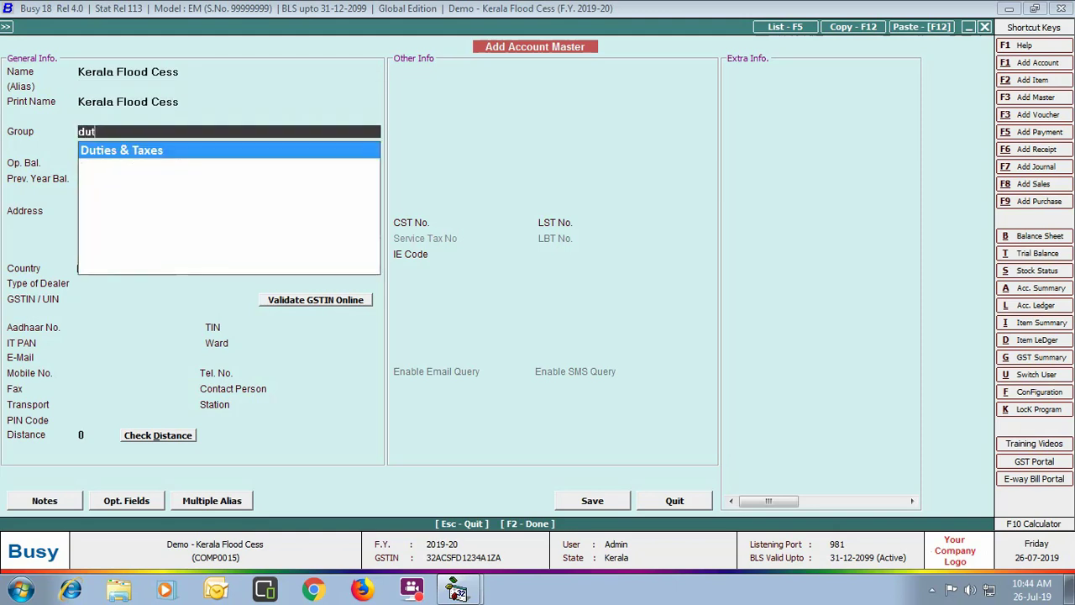
{"action": "key", "text": "Return"}
Step: Set the new account's tax type to State Cess and save the account master
{"action": "key", "text": "Return"}
{"action": "key", "text": "Return"}
{"action": "key", "text": "Return"}
{"action": "key", "text": "Return"}
{"action": "type", "text": "sta"}
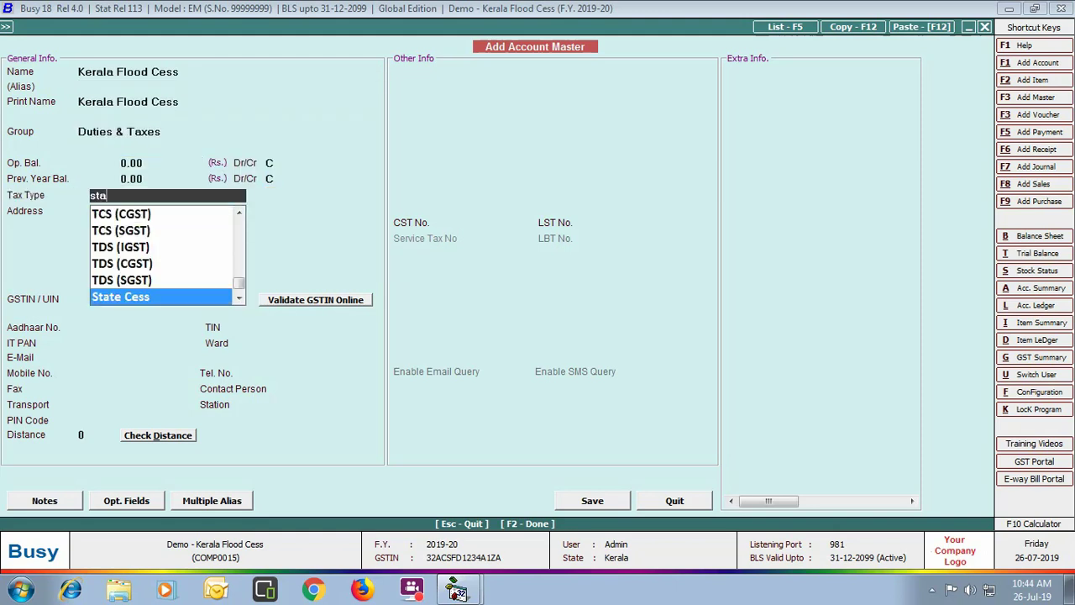
{"action": "left_click", "coordinate": [140, 299]}
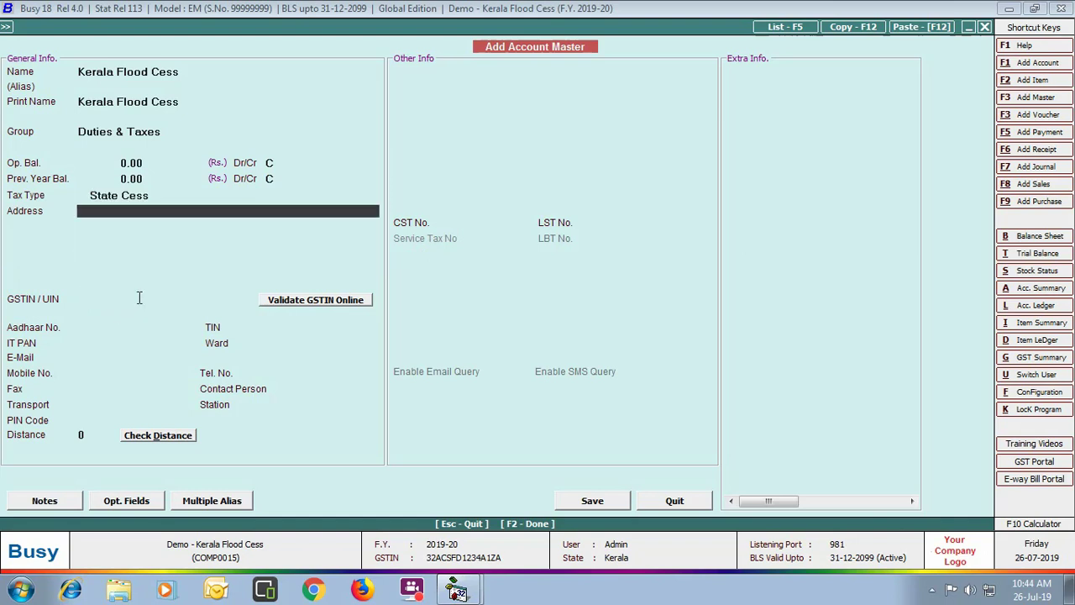
{"action": "left_click", "coordinate": [585, 504]}
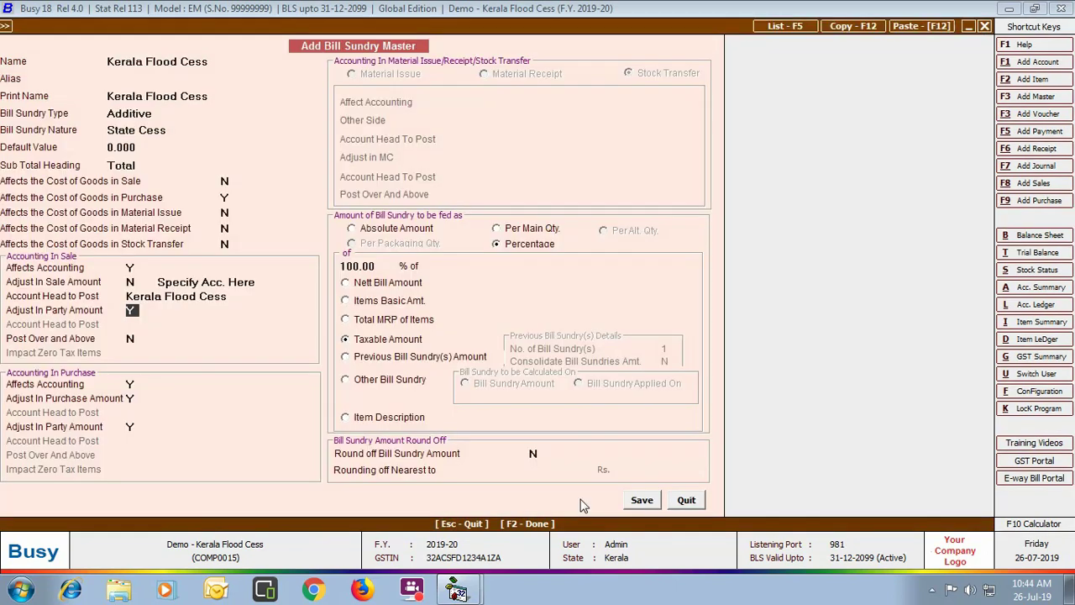
Step: Have the bill sundry amount fed as a percentage of Taxable Amount, save the master and leave bill sundry entry
{"action": "left_click", "coordinate": [504, 245]}
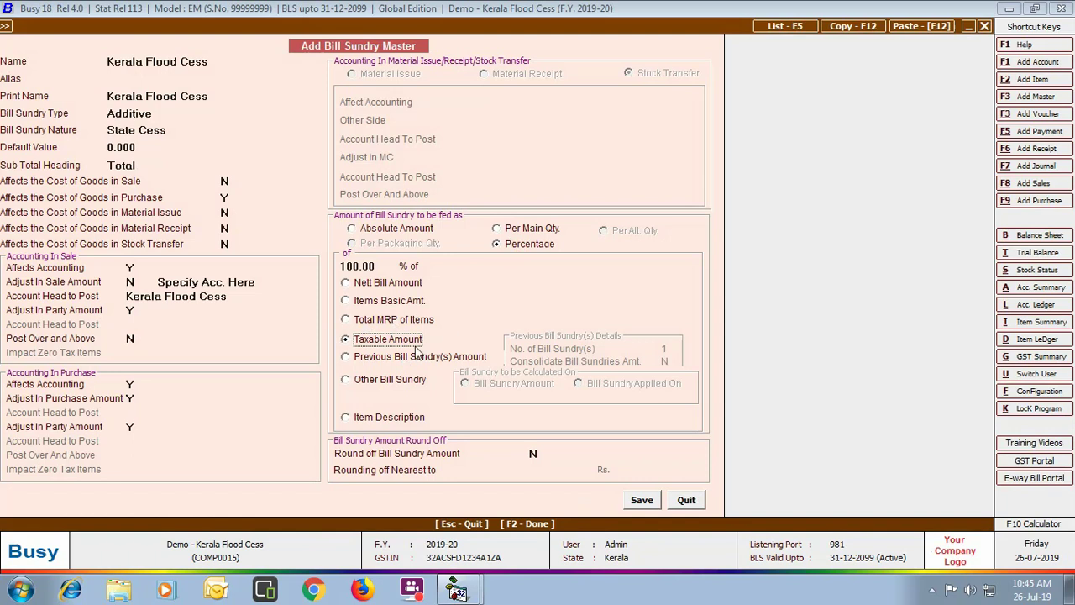
{"action": "left_click", "coordinate": [642, 501]}
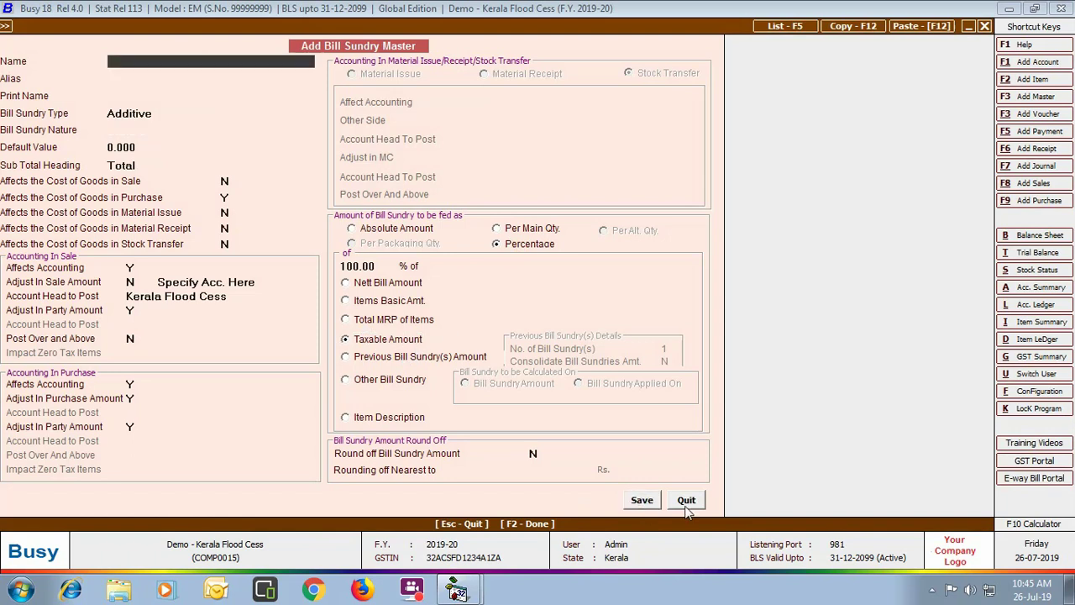
{"action": "left_click", "coordinate": [685, 505]}
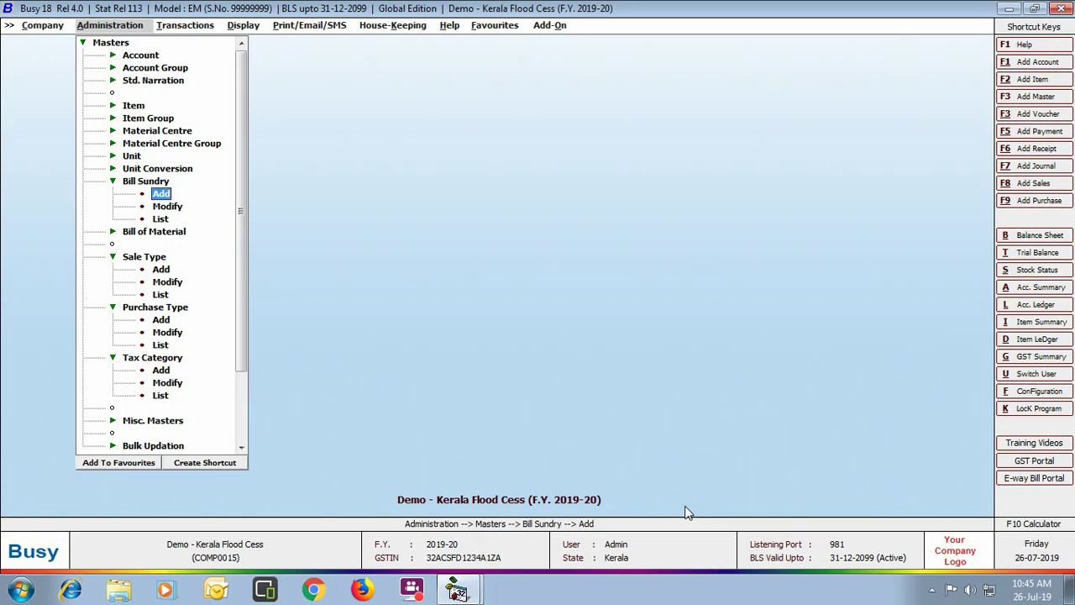
Step: Open the standard printing configuration for the Sales Invoice and make its body Self Configured
{"action": "left_click", "coordinate": [114, 42]}
{"action": "left_click", "coordinate": [121, 53]}
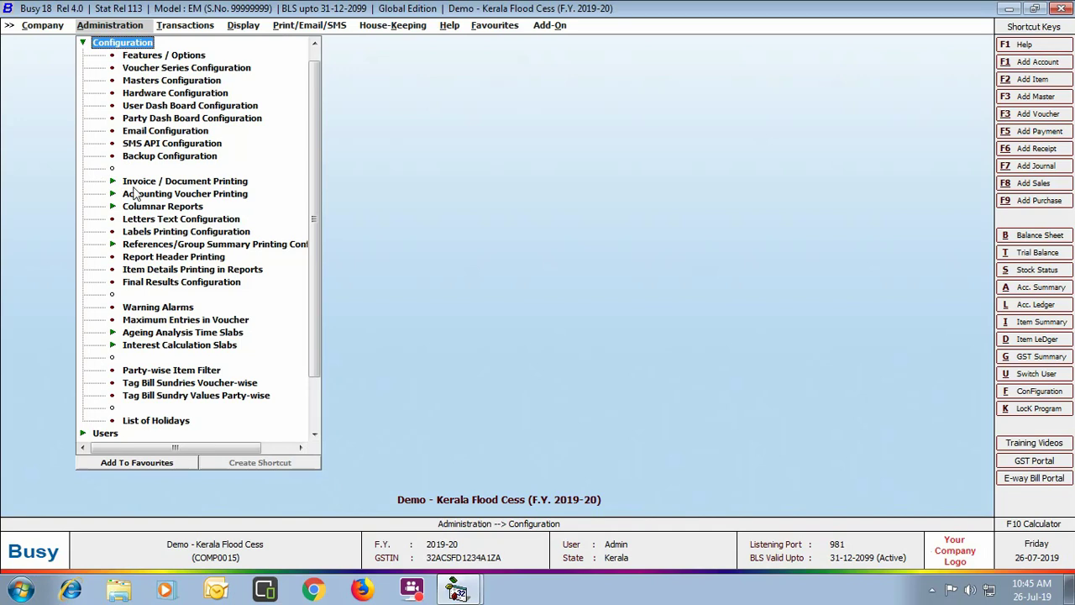
{"action": "left_click", "coordinate": [221, 183]}
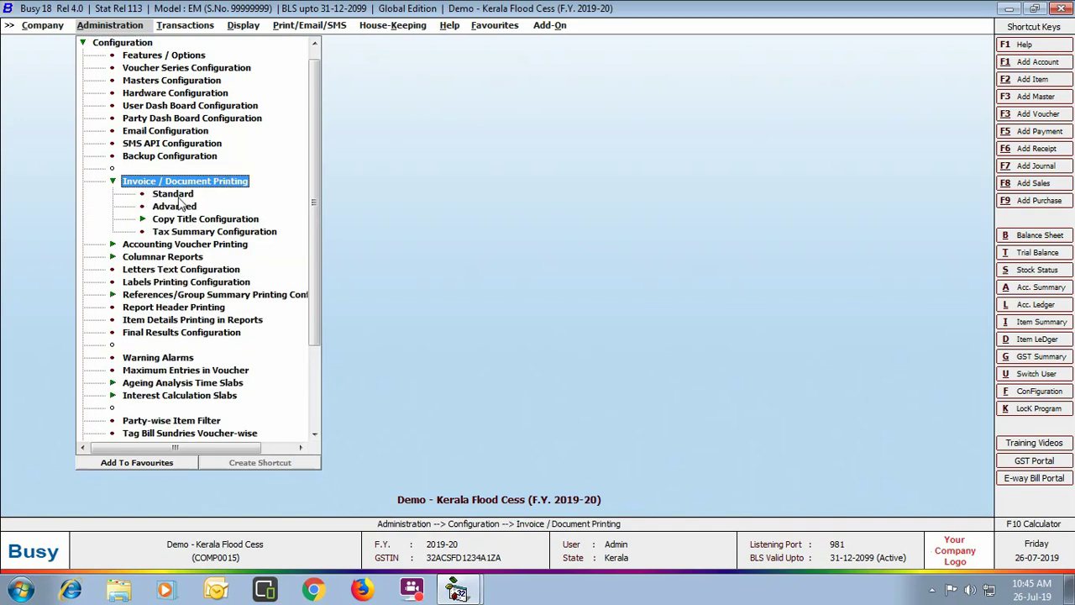
{"action": "left_click", "coordinate": [176, 194]}
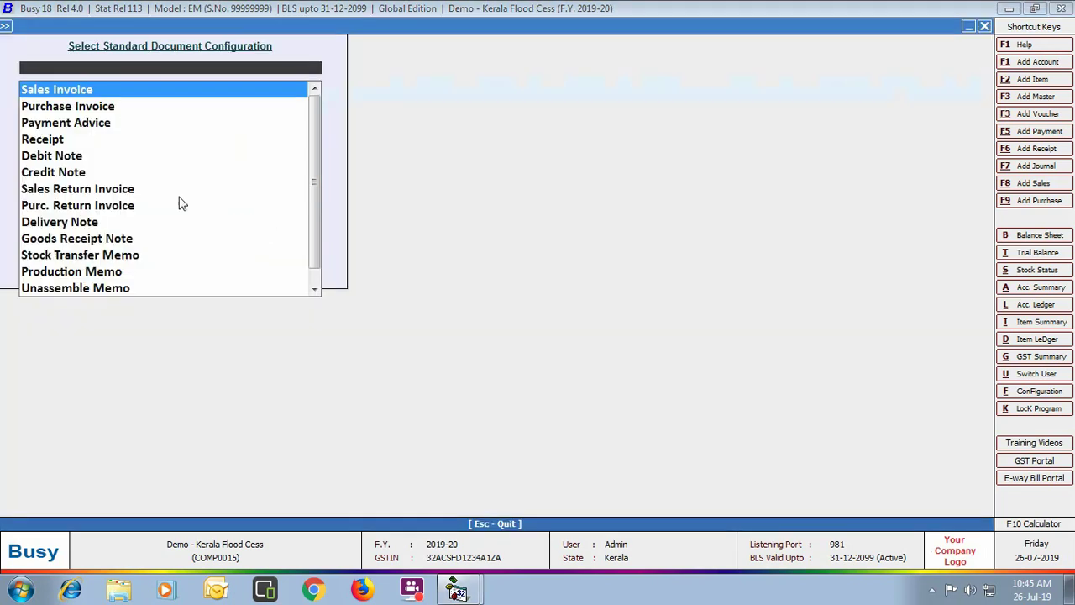
{"action": "key", "text": "Return"}
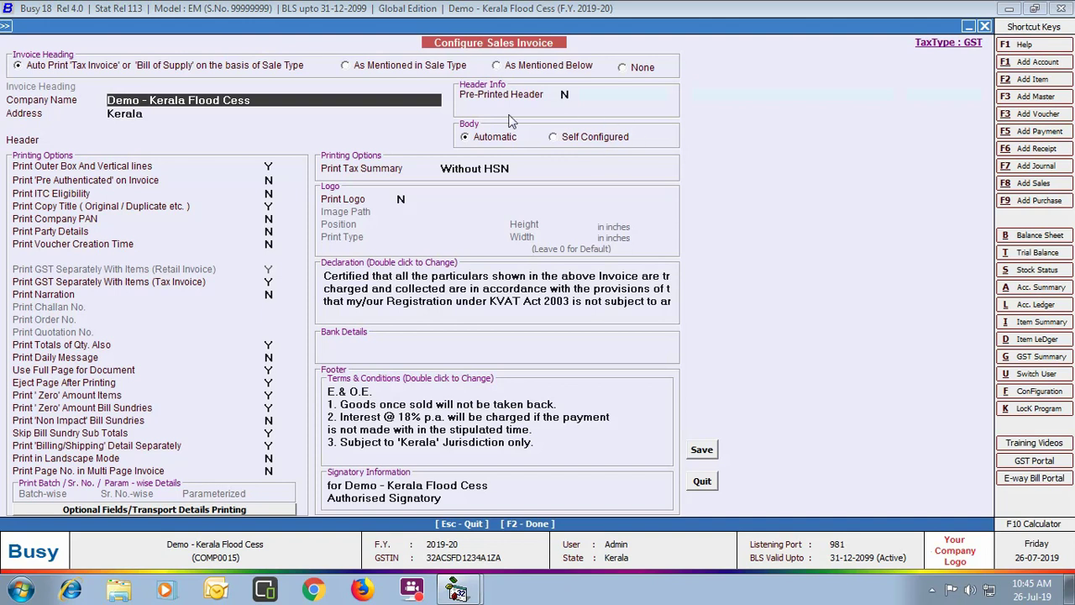
{"action": "left_click", "coordinate": [552, 139]}
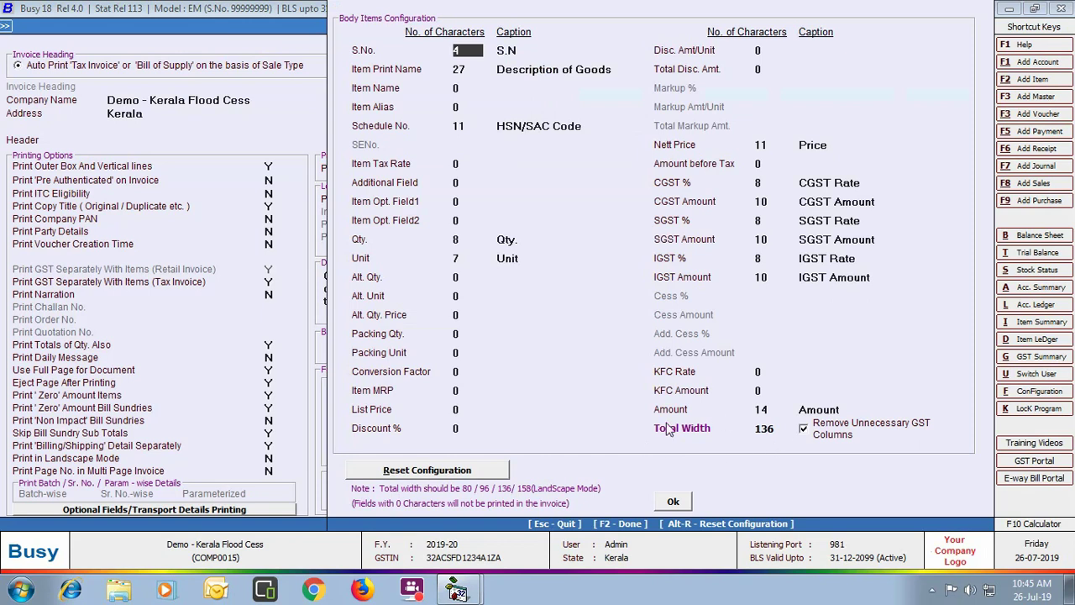
Step: Set the KFC Rate and KFC Amount columns of the invoice body to 8 characters each, keeping the proposed captions
{"action": "left_click", "coordinate": [774, 370]}
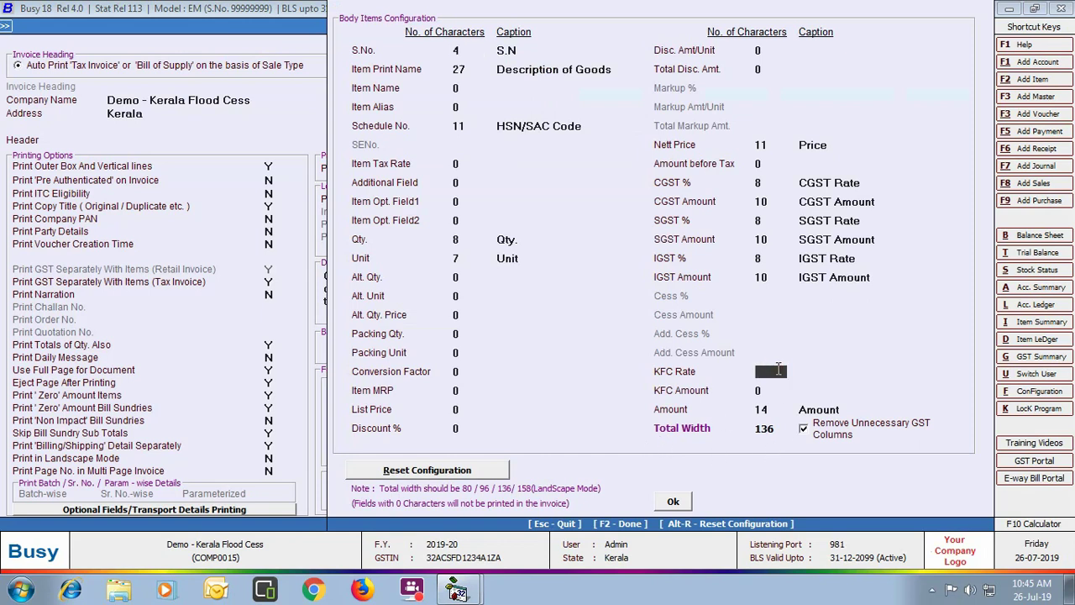
{"action": "type", "text": "8"}
{"action": "key", "text": "Return"}
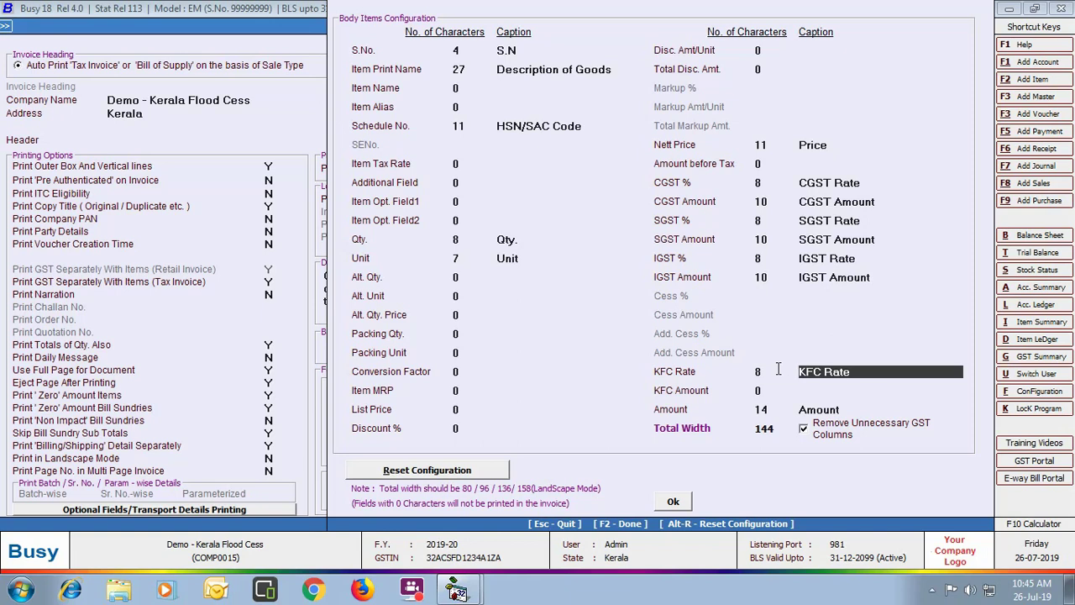
{"action": "key", "text": "Return"}
{"action": "type", "text": "8"}
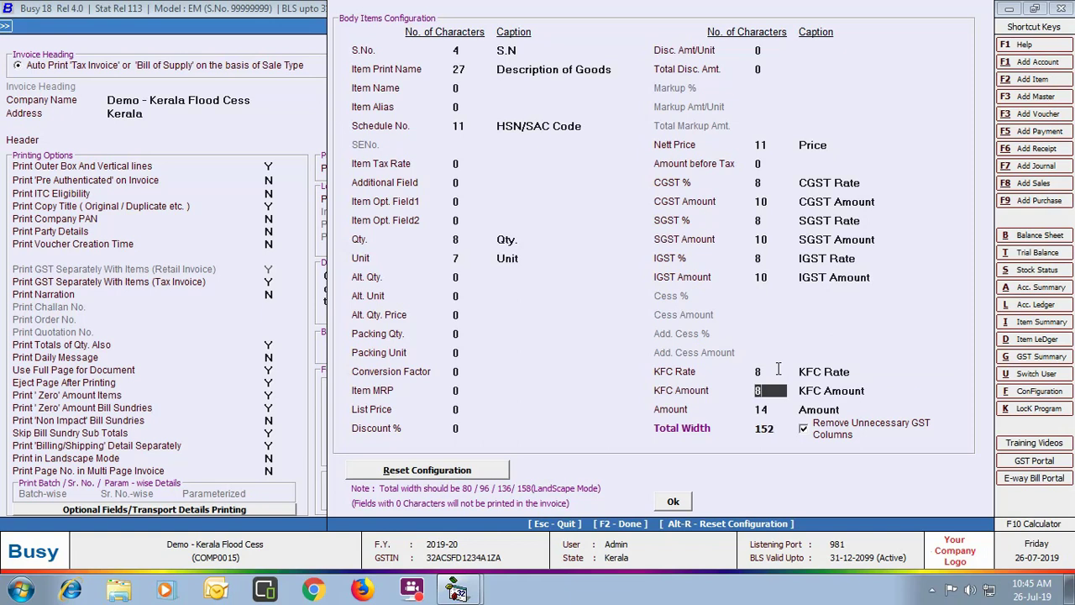
{"action": "key", "text": "Return"}
{"action": "key", "text": "Return"}
Step: Set the widths to 10 characters for Amount, 21 for Item Print Name and 5 for Schedule No., and save the sales invoice configuration
{"action": "type", "text": "10"}
{"action": "key", "text": "Return"}
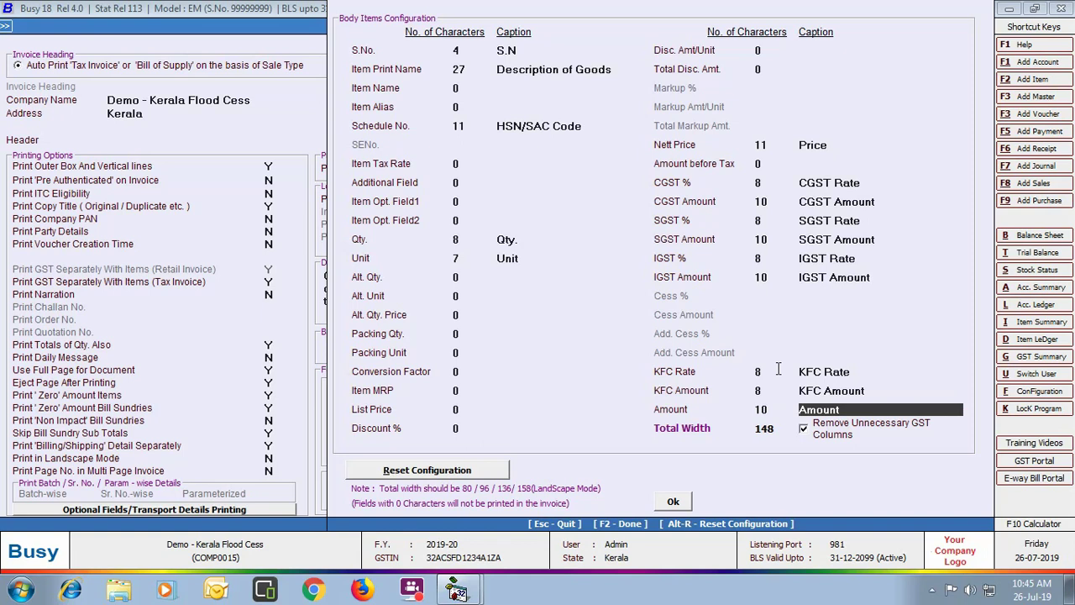
{"action": "left_click", "coordinate": [469, 69]}
{"action": "type", "text": "21"}
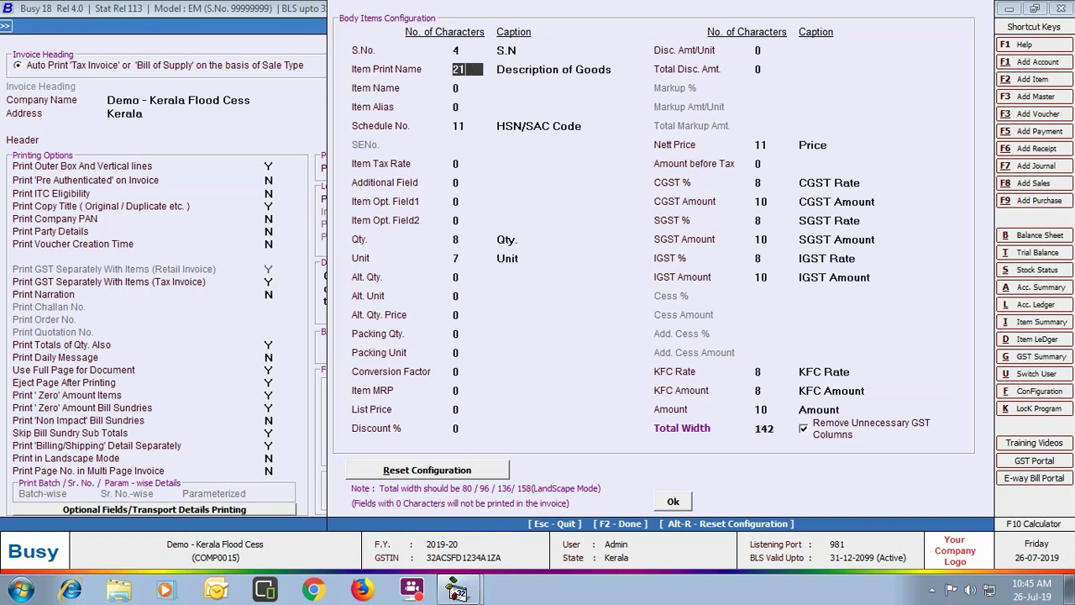
{"action": "key", "text": "Return"}
{"action": "key", "text": "Return"}
{"action": "key", "text": "Return"}
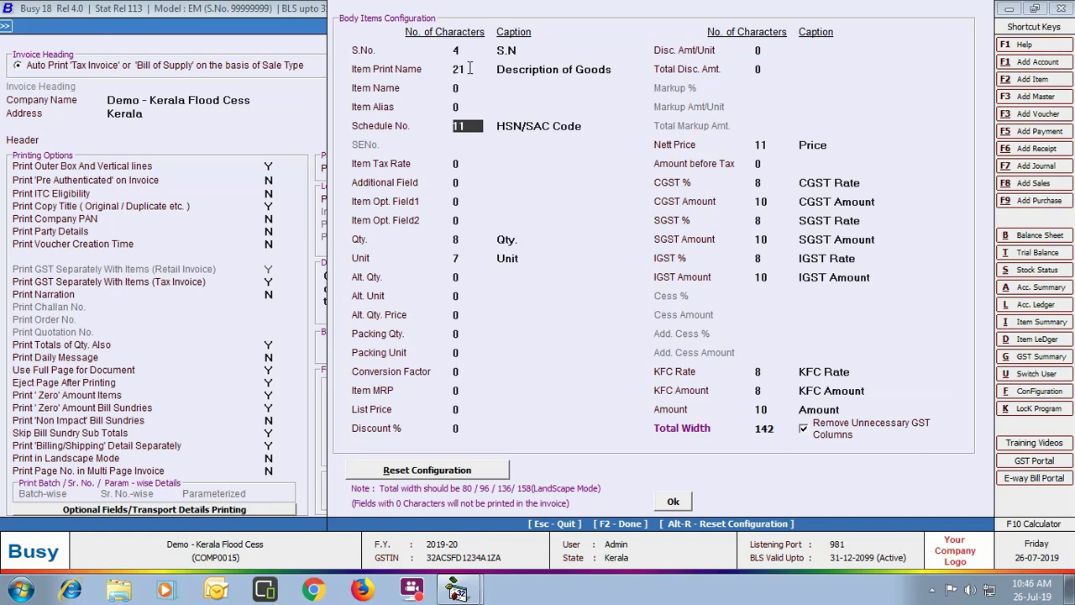
{"action": "type", "text": "5"}
{"action": "key", "text": "Return"}
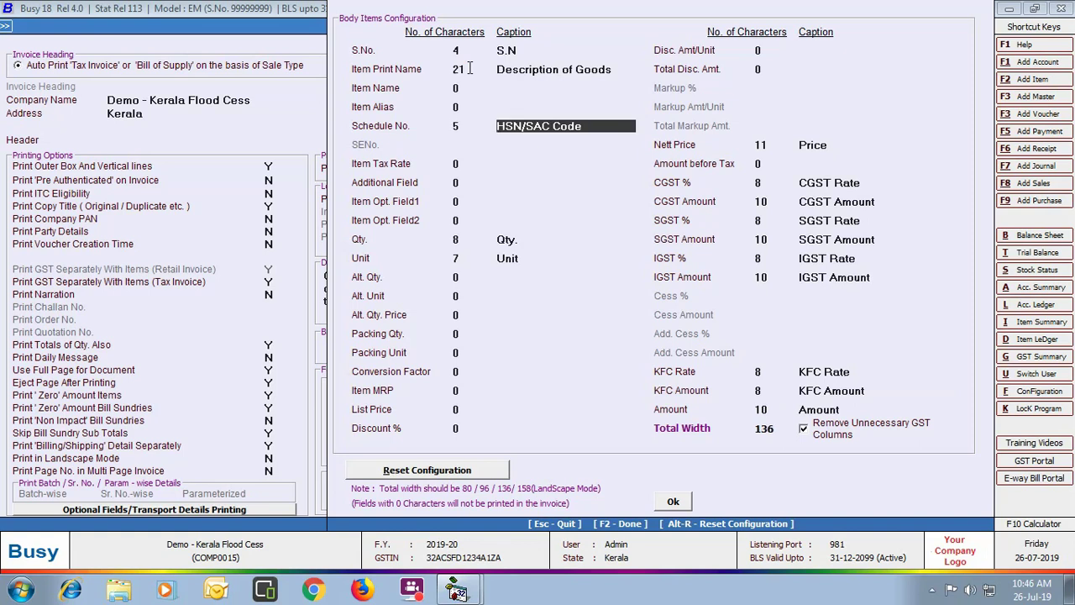
{"action": "left_click", "coordinate": [683, 504]}
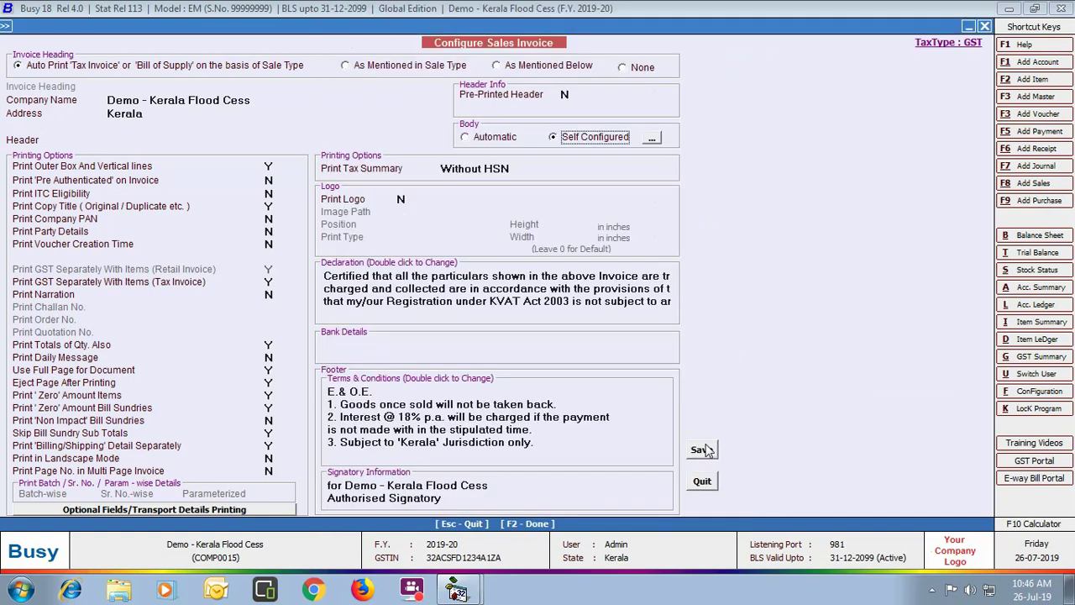
{"action": "left_click", "coordinate": [702, 449]}
{"action": "key", "text": "Escape"}
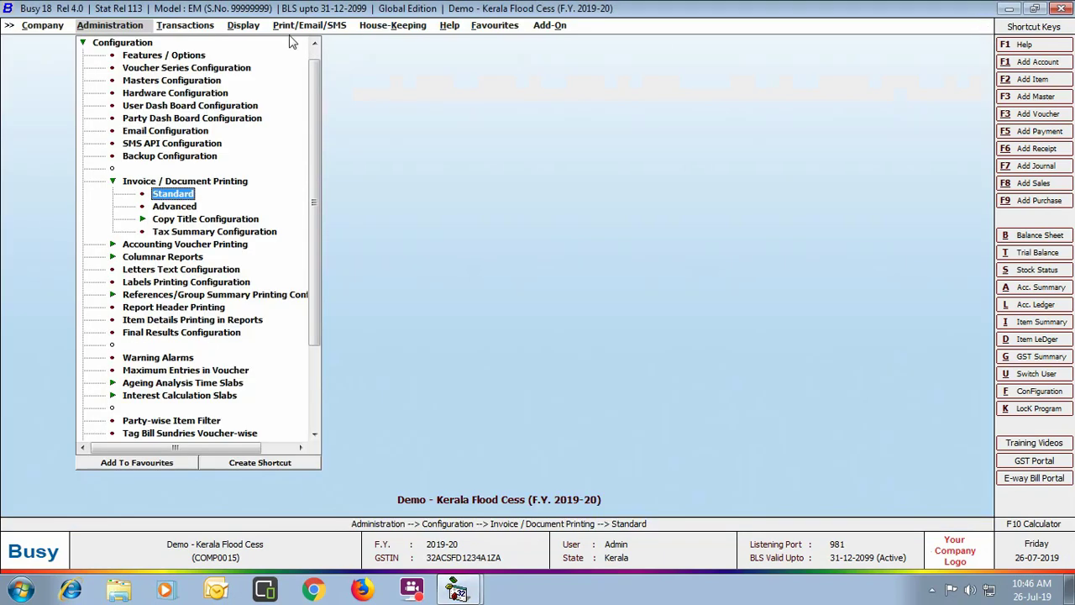
Step: Add a sales voucher in the Main series dated 01-08-2019 with sale type L/GST-12%
{"action": "left_click", "coordinate": [201, 26]}
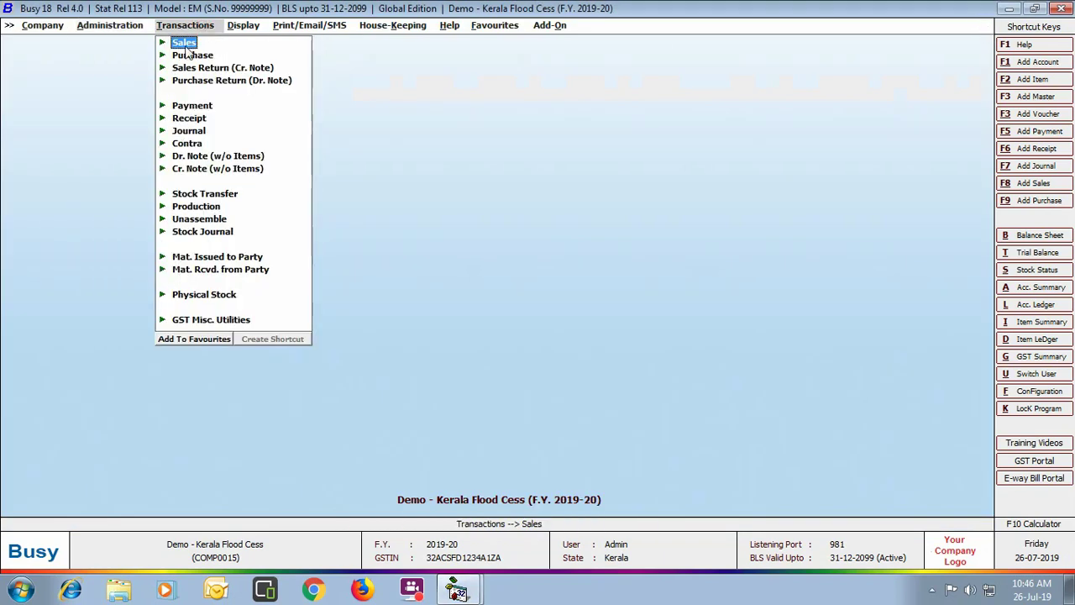
{"action": "left_click", "coordinate": [189, 44]}
{"action": "left_click", "coordinate": [210, 56]}
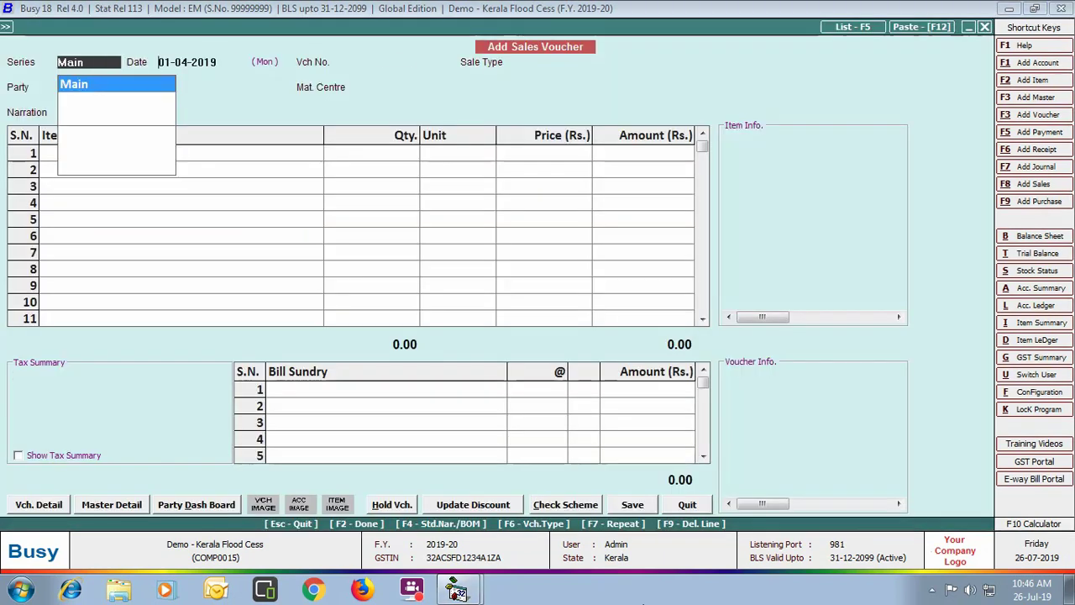
{"action": "key", "text": "Return"}
{"action": "type", "text": "01-08"}
{"action": "key", "text": "Return"}
{"action": "type", "text": "l"}
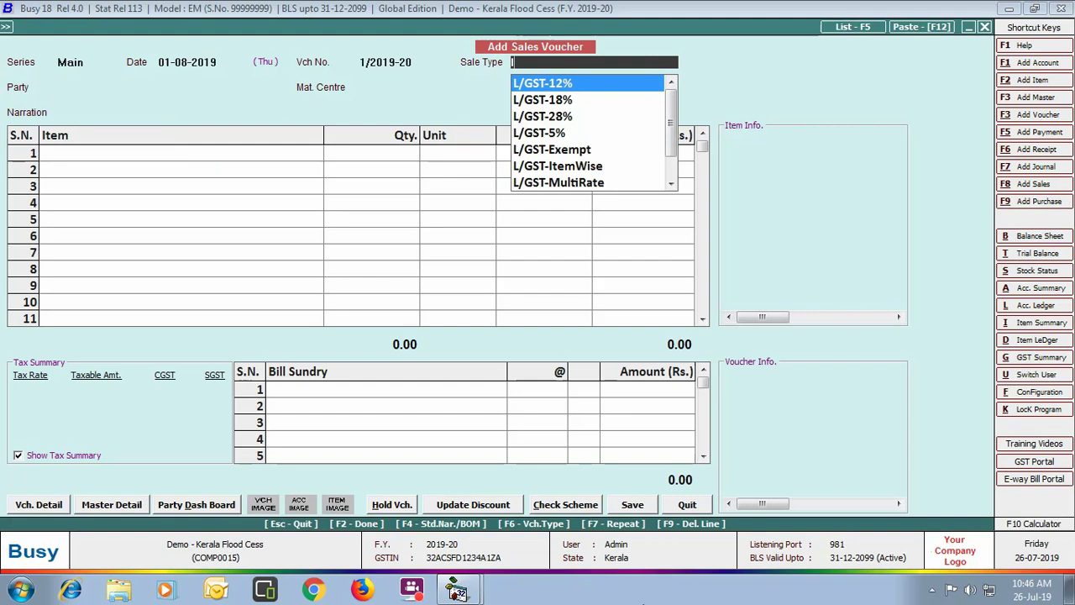
{"action": "key", "text": "Return"}
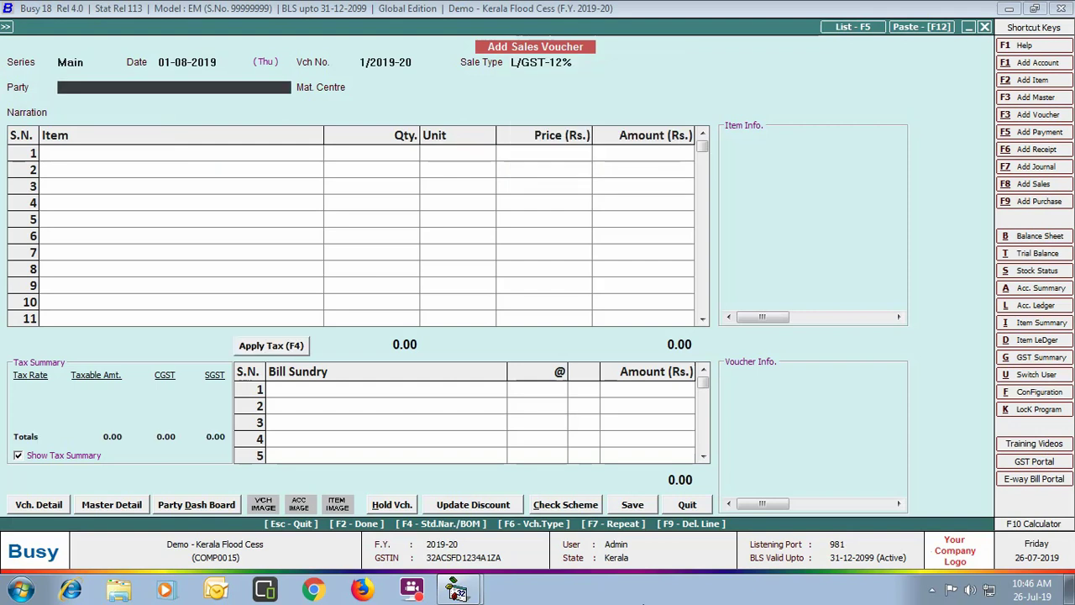
Step: Choose Cash as the party and Main Store as the material centre, leaving the narration empty
{"action": "type", "text": "cash"}
{"action": "key", "text": "Return"}
{"action": "key", "text": "Return"}
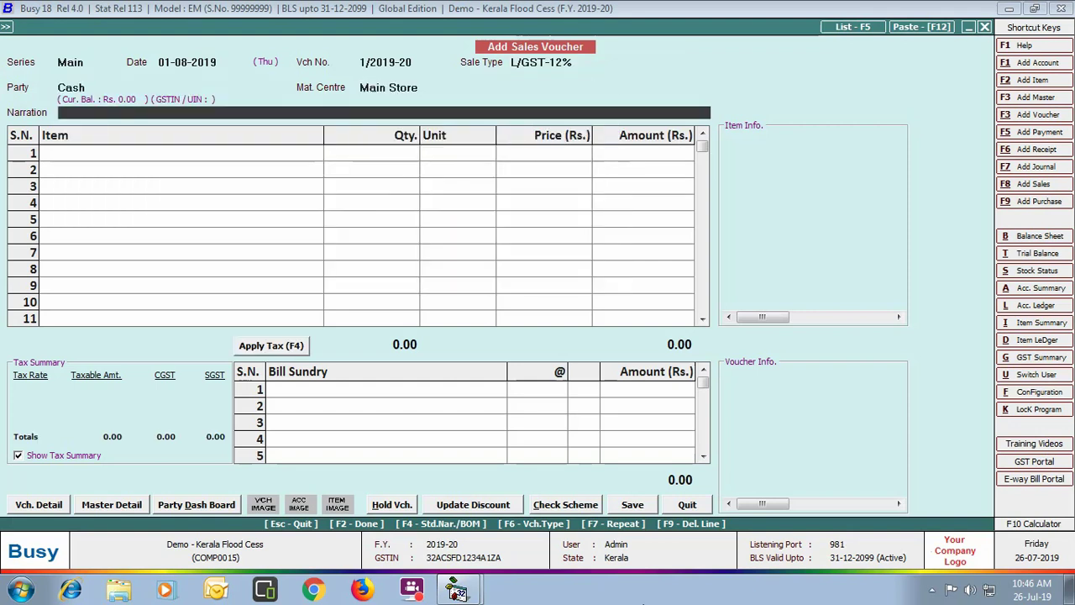
{"action": "key", "text": "Return"}
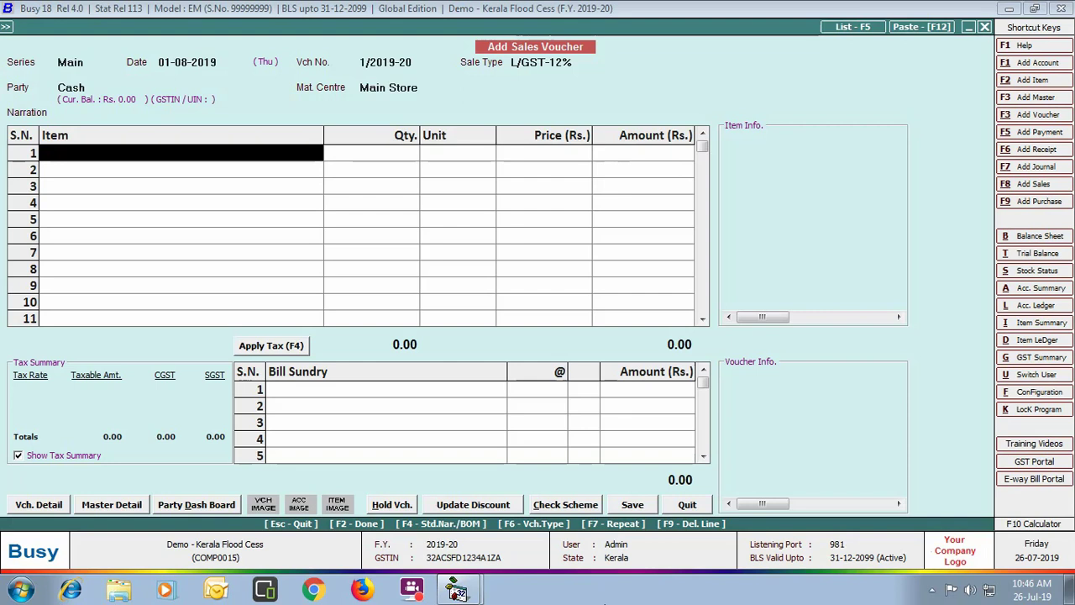
Step: Enter Item 12% in the first item line with a quantity of 10 Pcs. at a price of 100
{"action": "type", "text": "ite"}
{"action": "key", "text": "Return"}
{"action": "type", "text": "1"}
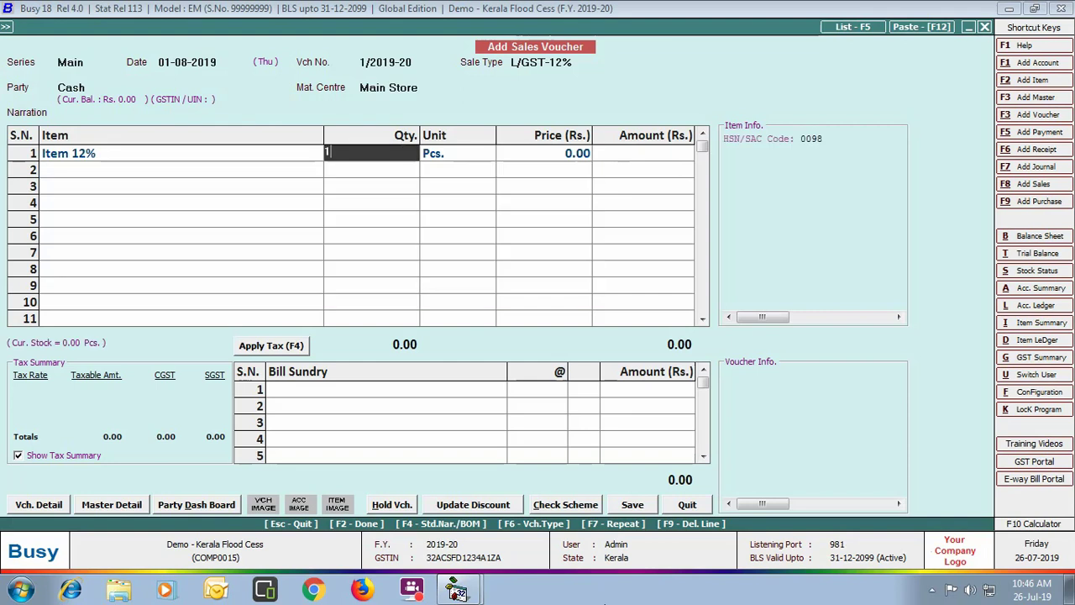
{"action": "type", "text": "0"}
{"action": "key", "text": "Return"}
{"action": "type", "text": "100"}
{"action": "key", "text": "Return"}
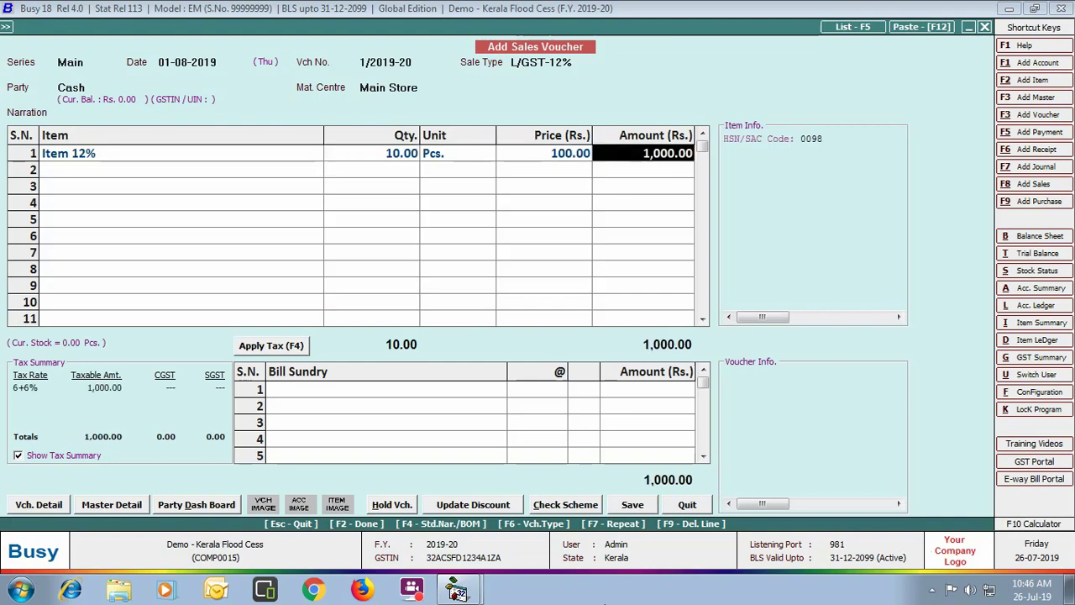
{"action": "key", "text": "Return"}
Step: Finish the item lines, apply tax to the bill sundries and save the sales voucher
{"action": "key", "text": "Return"}
{"action": "left_click", "coordinate": [294, 348]}
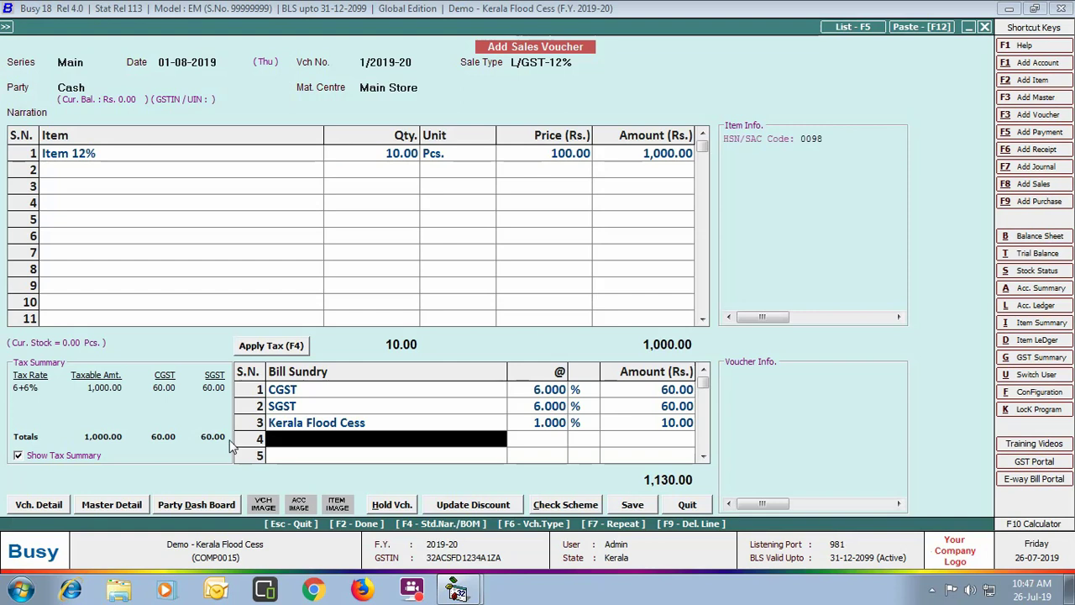
{"action": "left_click", "coordinate": [632, 504]}
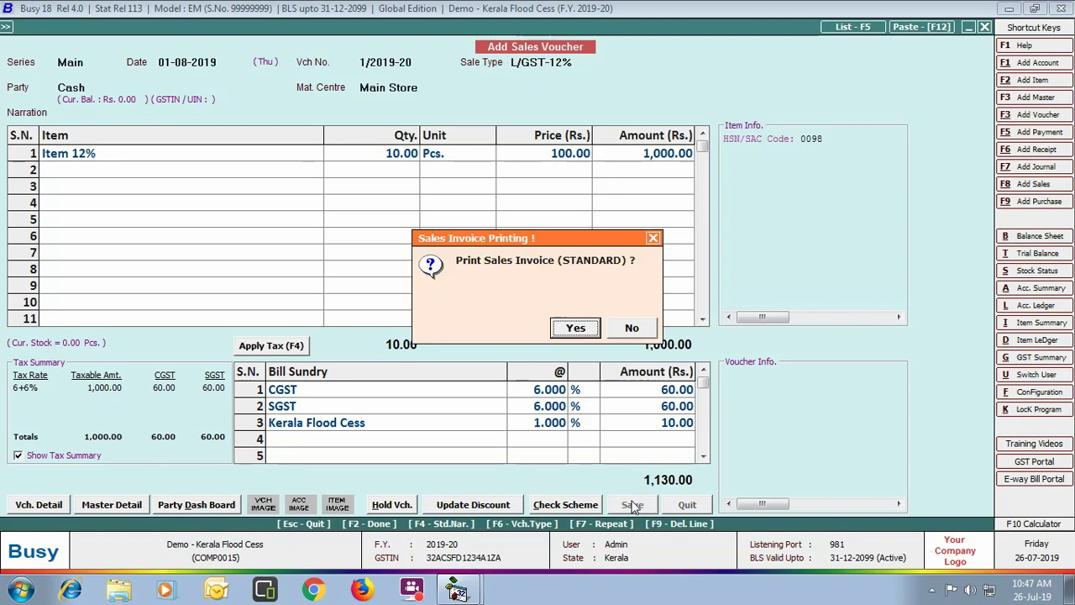
Step: Preview the saved voucher's invoice in STANDARD format and examine the Kerala Flood Cess in its bill sundries and tax summary
{"action": "left_click", "coordinate": [576, 329]}
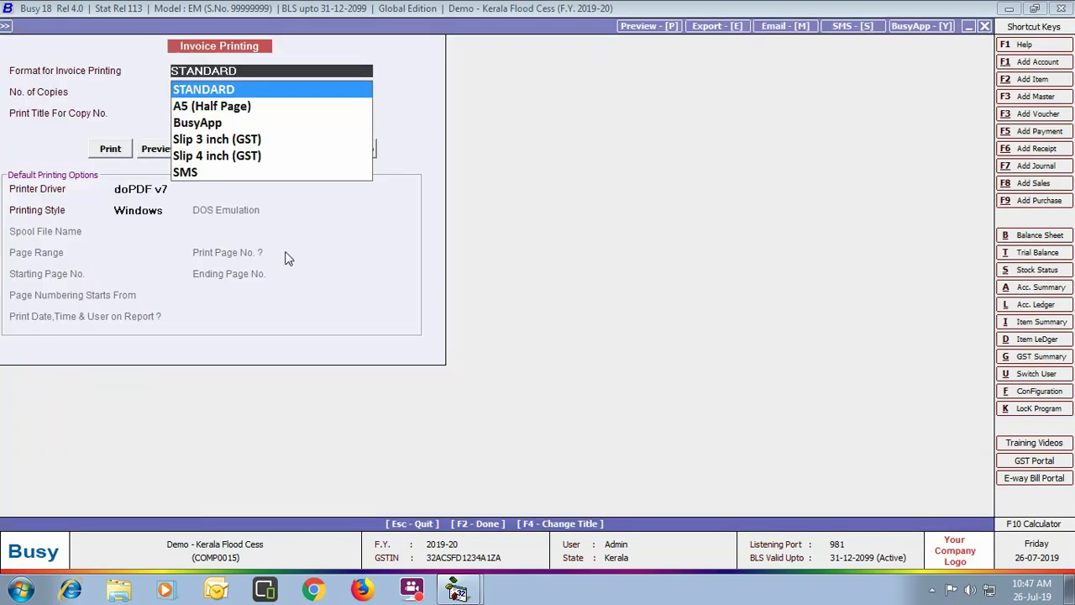
{"action": "left_click", "coordinate": [150, 152]}
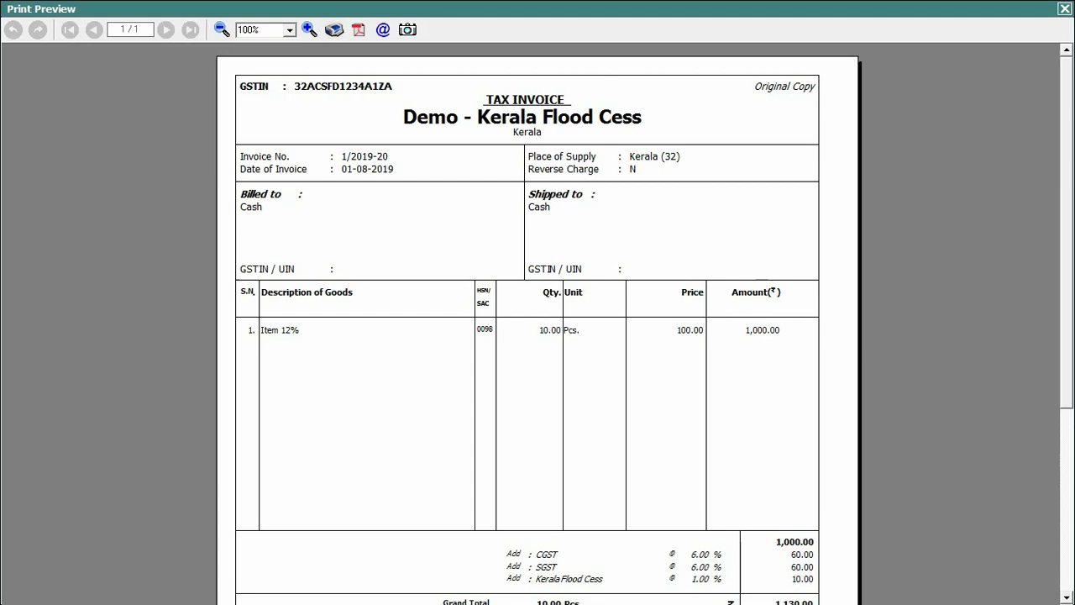
{"action": "left_click_drag", "start_coordinate": [1067, 206], "coordinate": [1067, 365]}
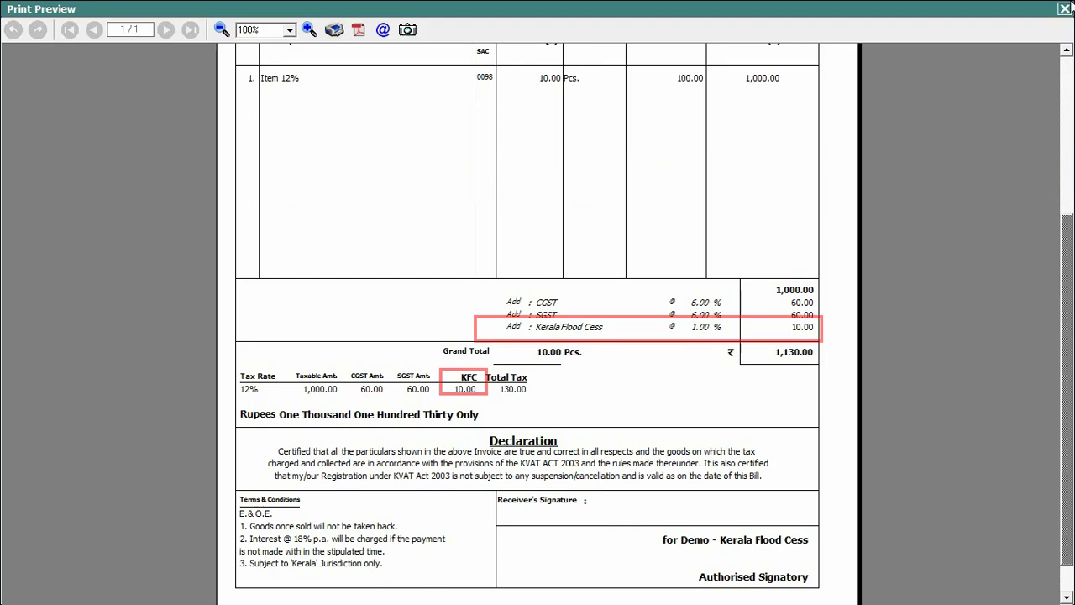
{"action": "key", "text": "Escape"}
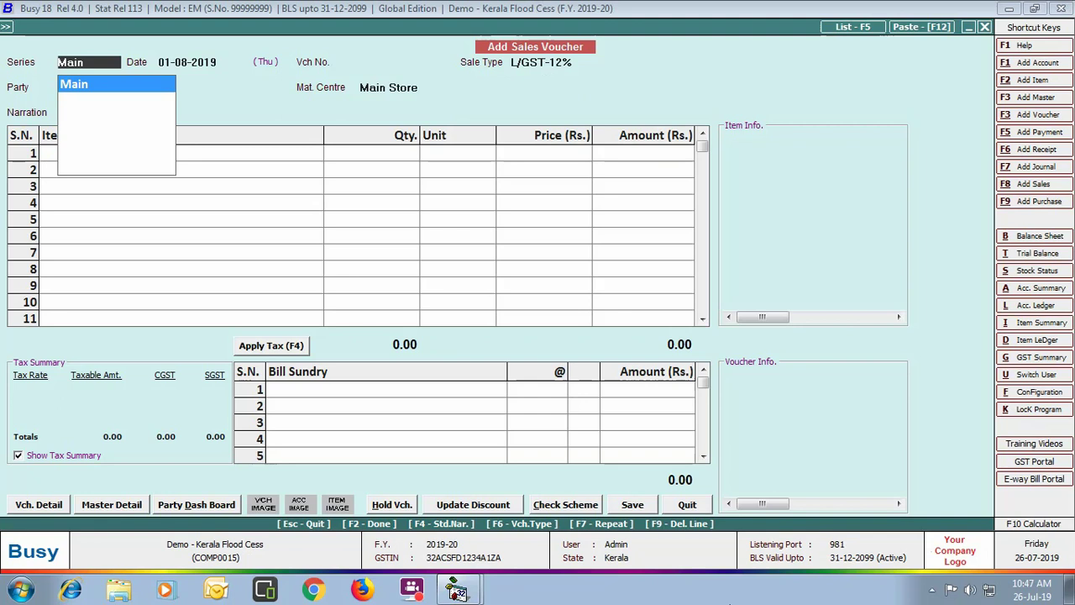
Step: Start another Main series sales voucher with the same date and choose sale type L/GST-ItemWise
{"action": "key", "text": "Return"}
{"action": "key", "text": "Return"}
{"action": "key", "text": "Down"}
{"action": "key", "text": "Down"}
{"action": "key", "text": "Down"}
{"action": "key", "text": "Down"}
{"action": "key", "text": "Down"}
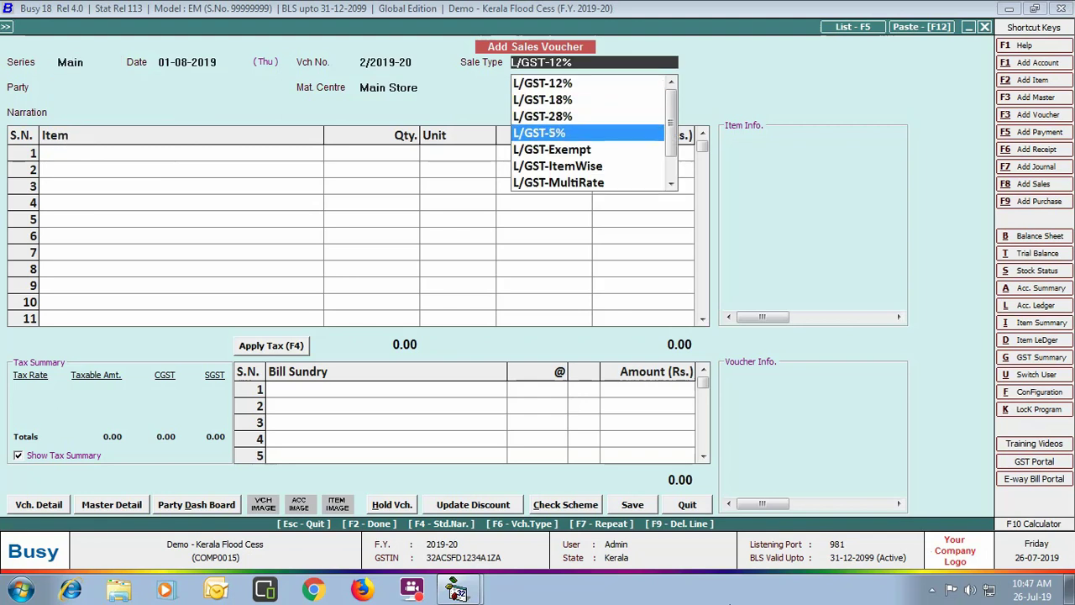
{"action": "key", "text": "Return"}
Step: Set the item-wise voucher's party to Cash, keeping Main Store as the material centre and no narration
{"action": "type", "text": "cash"}
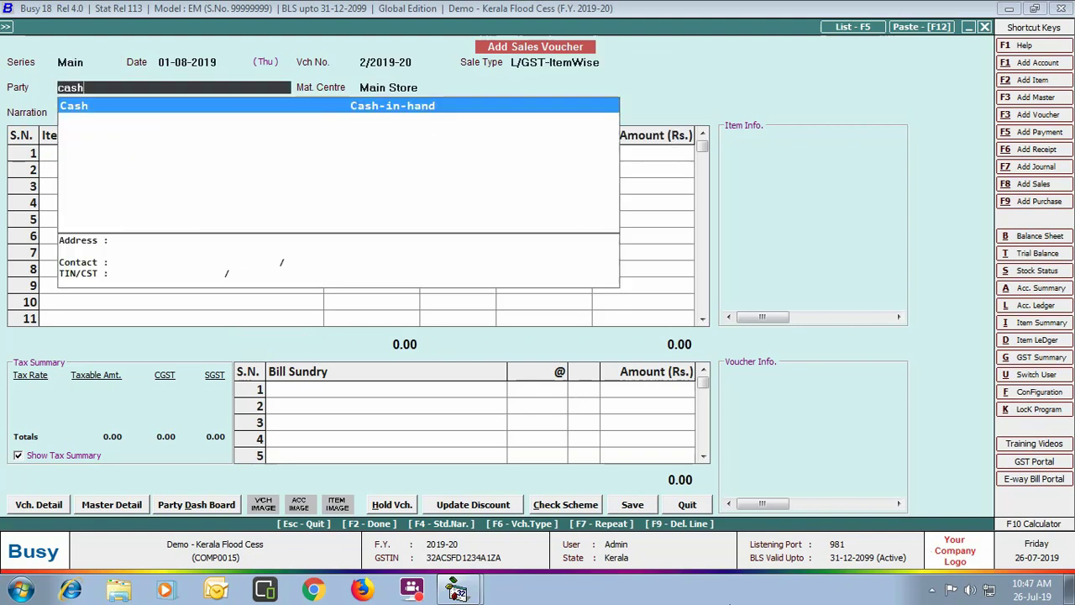
{"action": "key", "text": "Return"}
{"action": "key", "text": "Return"}
{"action": "key", "text": "Return"}
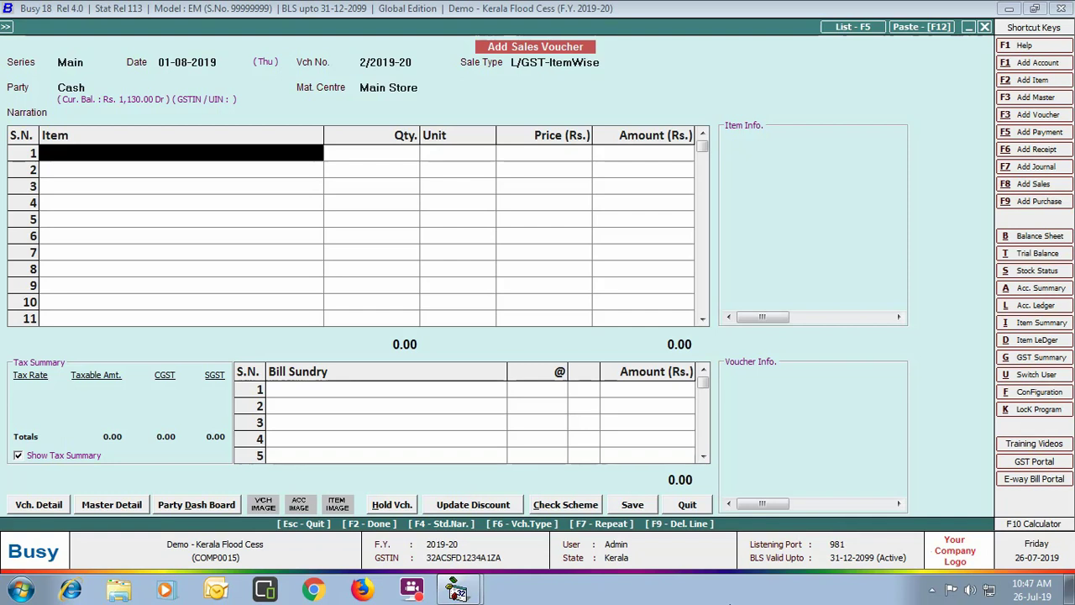
Step: Enter Item 5% with a quantity of 10 Pcs. at a price of 100 and accept its item-wise GST details
{"action": "type", "text": "item"}
{"action": "key", "text": "Down"}
{"action": "key", "text": "Down"}
{"action": "key", "text": "Return"}
{"action": "type", "text": "10"}
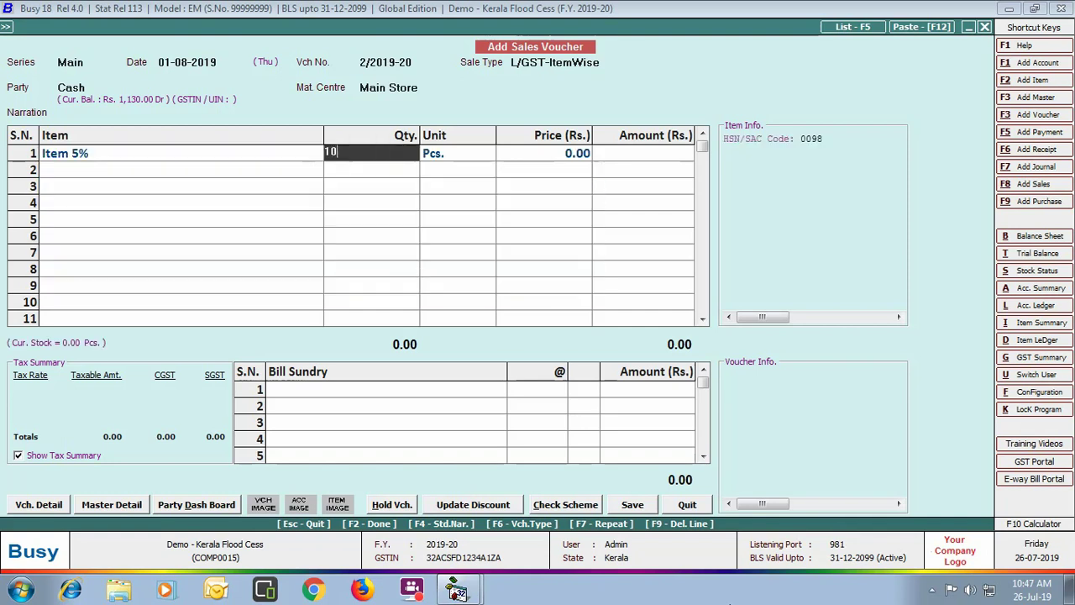
{"action": "key", "text": "Return"}
{"action": "key", "text": "Return"}
{"action": "type", "text": "100"}
{"action": "key", "text": "Return"}
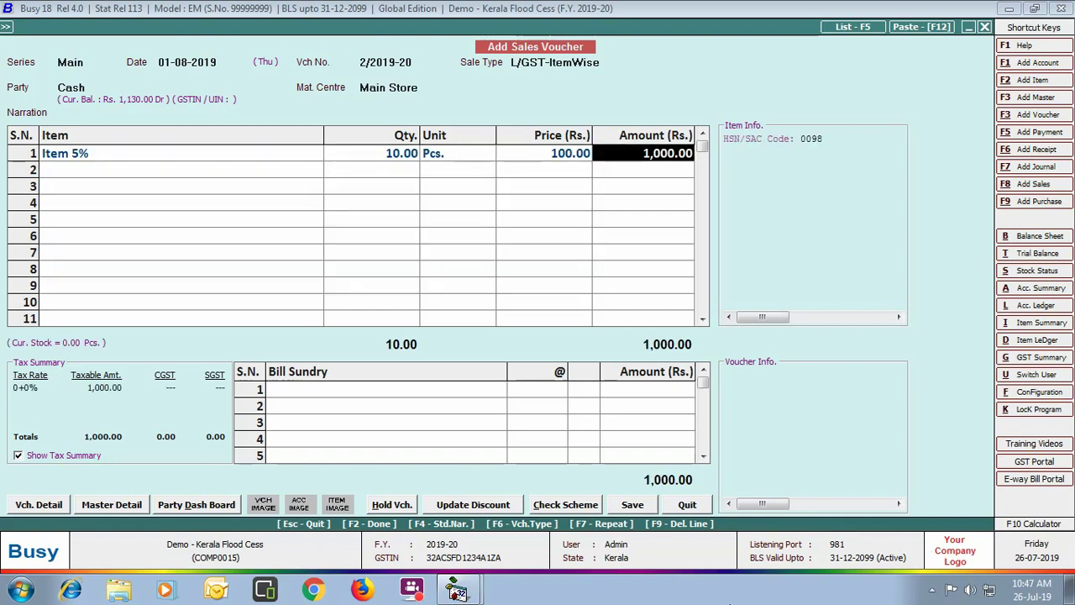
{"action": "key", "text": "Return"}
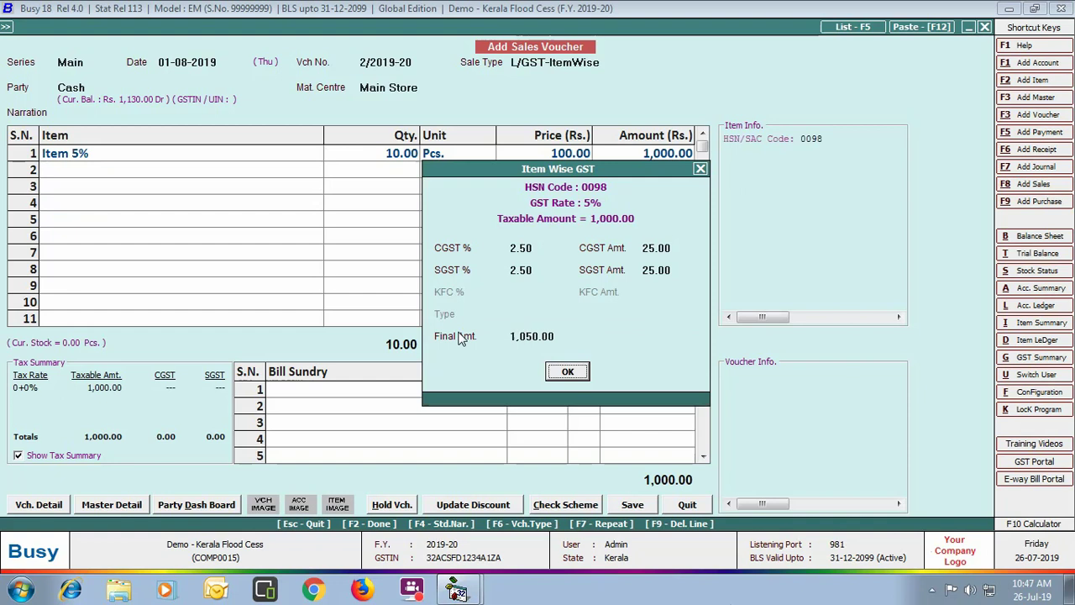
{"action": "left_click", "coordinate": [567, 371]}
Step: Add Item 3% with a quantity of 1 Pcs. at a price of 35,000 and accept its item-wise GST details
{"action": "type", "text": "ite"}
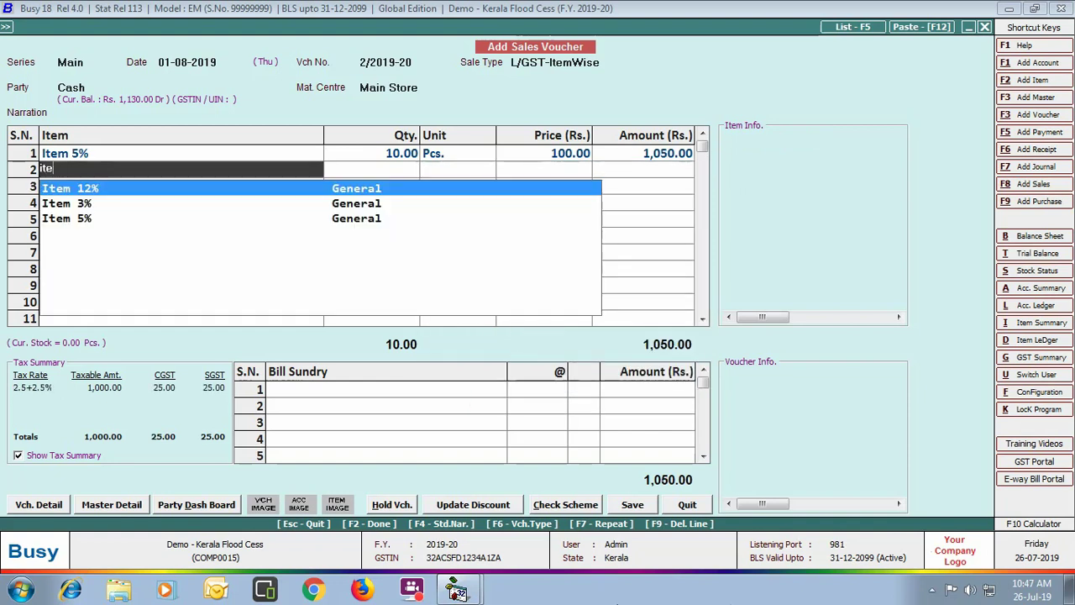
{"action": "type", "text": "m"}
{"action": "key", "text": "Down"}
{"action": "key", "text": "Return"}
{"action": "type", "text": "1"}
{"action": "key", "text": "Return"}
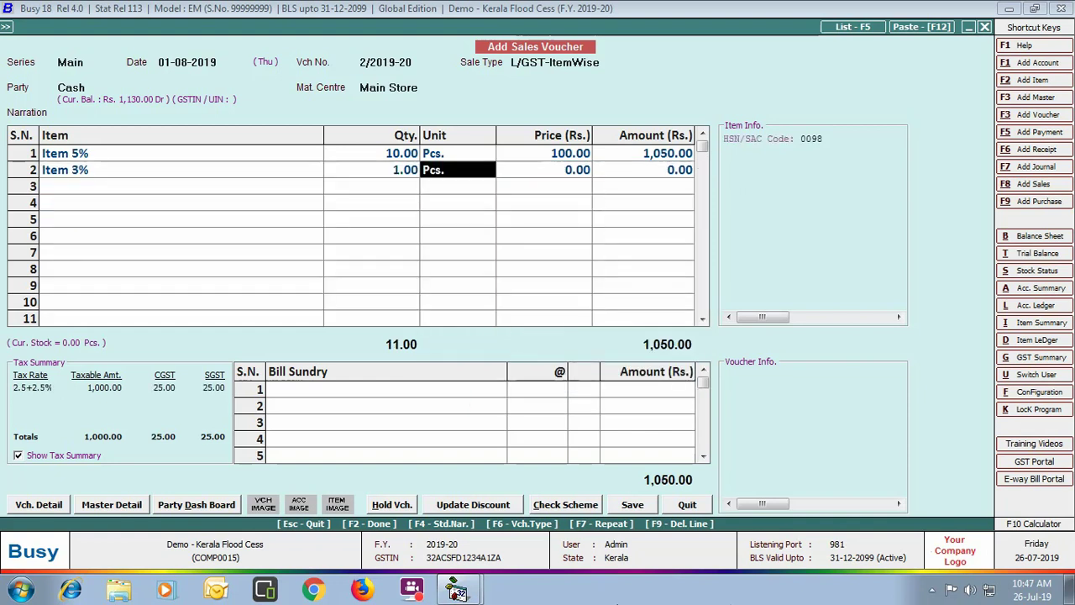
{"action": "key", "text": "Return"}
{"action": "type", "text": "35000"}
{"action": "key", "text": "Return"}
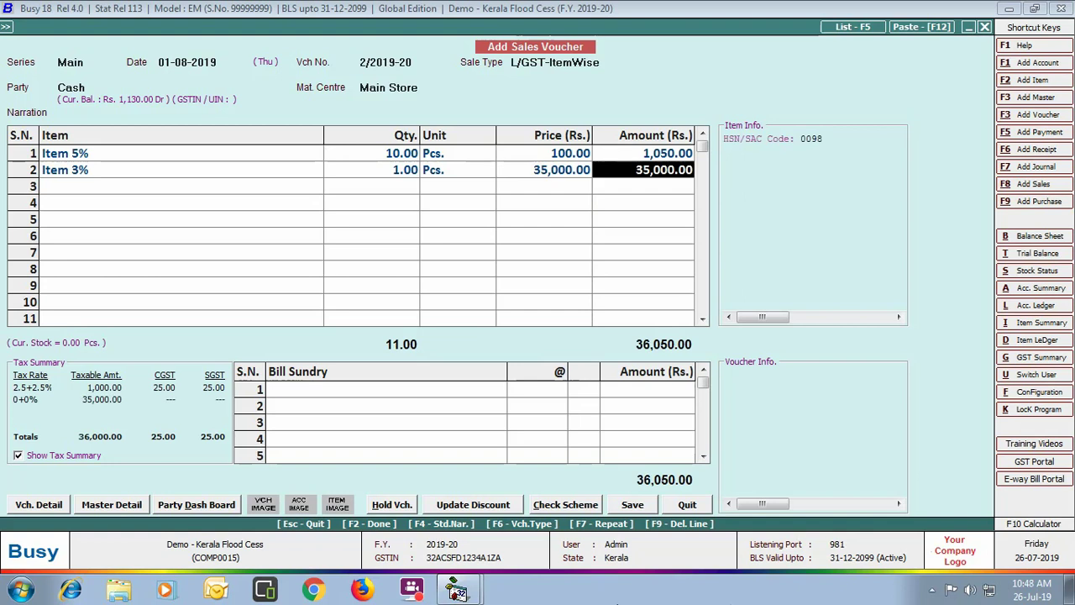
{"action": "key", "text": "Return"}
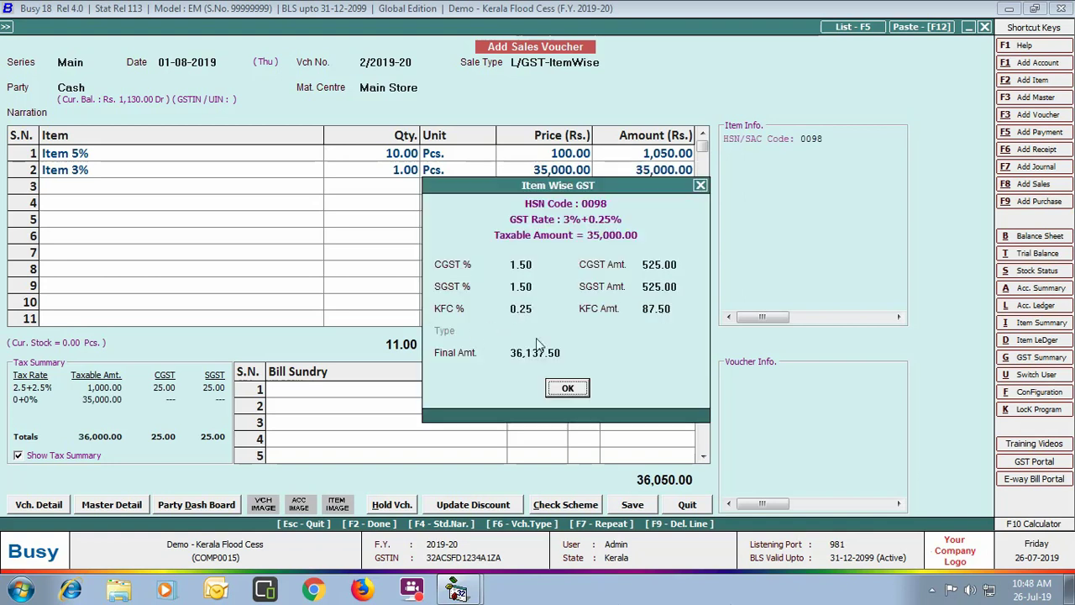
{"action": "left_click", "coordinate": [565, 389]}
Step: Add Services 5% with an amount of 2,500 and accept its item-wise GST details
{"action": "type", "text": "serv"}
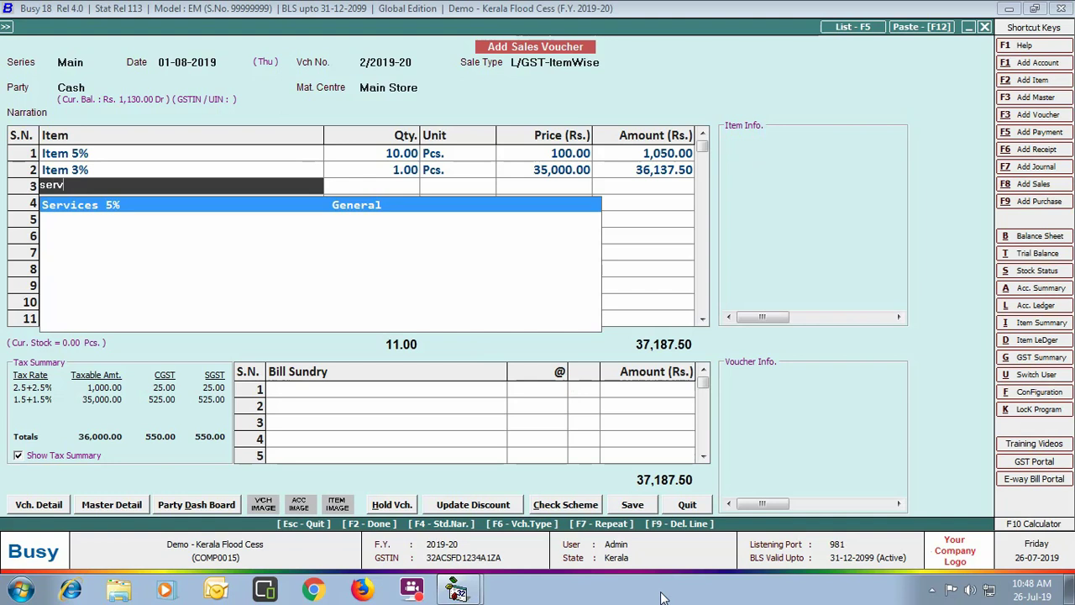
{"action": "key", "text": "Return"}
{"action": "type", "text": "2,50"}
{"action": "type", "text": "00"}
{"action": "key", "text": "Return"}
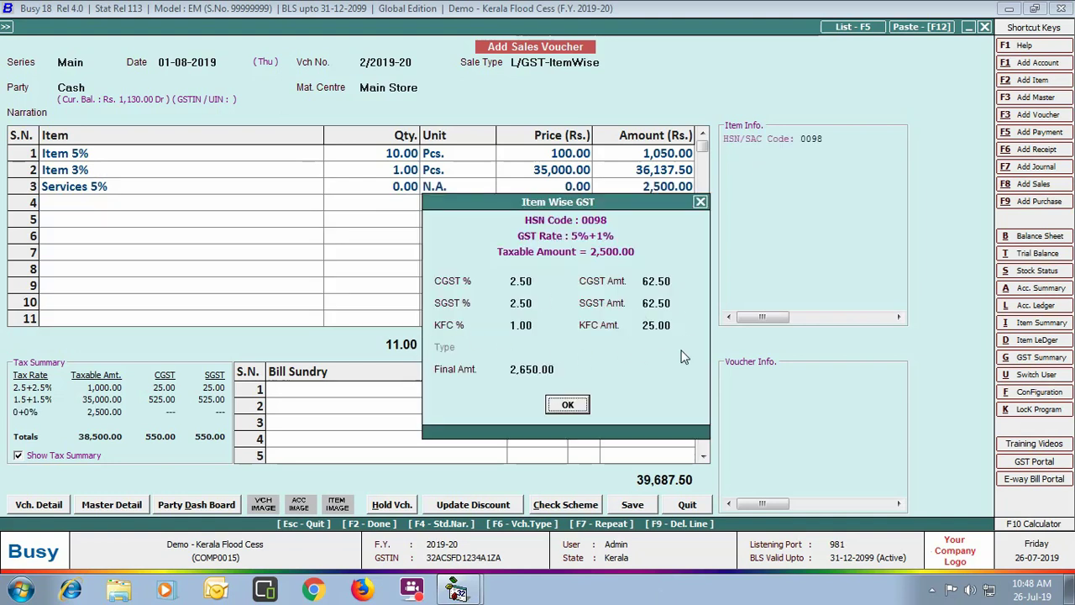
{"action": "left_click", "coordinate": [577, 405]}
Step: Save the item-wise voucher and preview its STANDARD invoice, examining the KFC rate and amount columns and the tax summary
{"action": "left_click", "coordinate": [619, 507]}
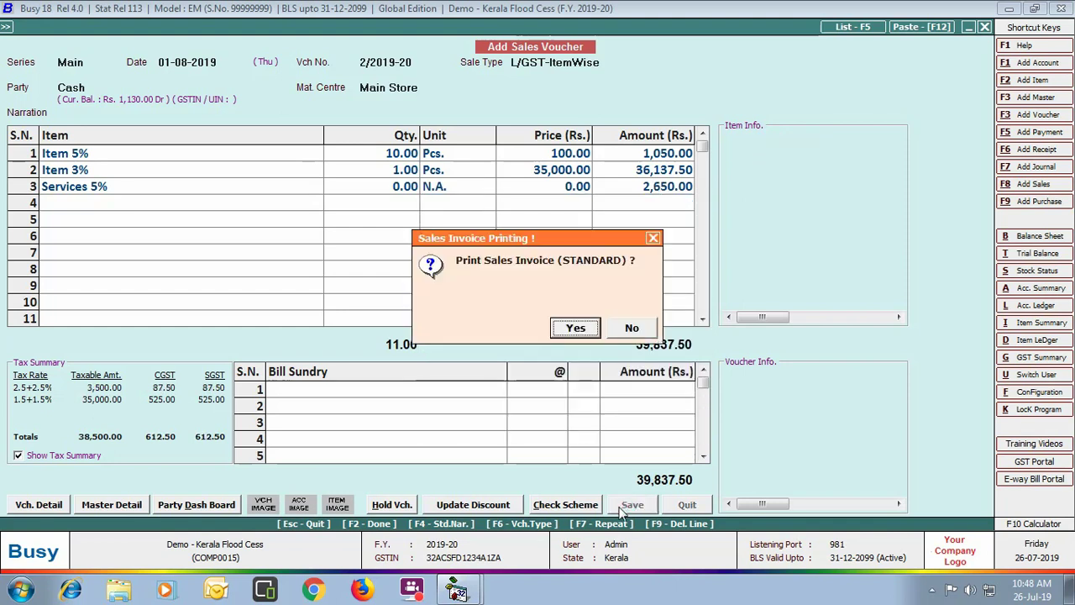
{"action": "left_click", "coordinate": [579, 327]}
{"action": "left_click", "coordinate": [159, 148]}
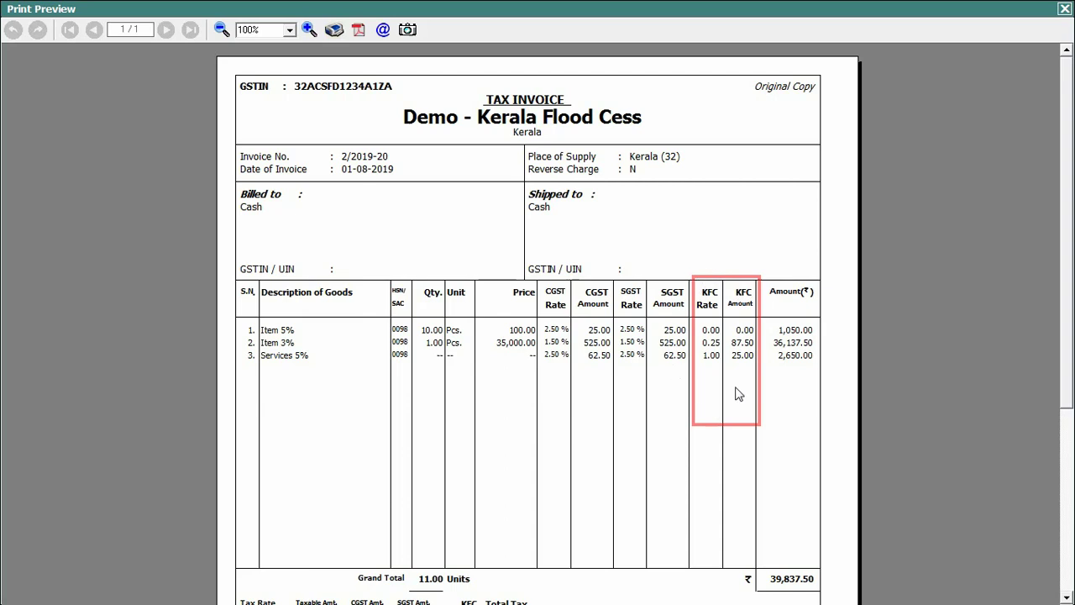
{"action": "left_click_drag", "start_coordinate": [1060, 207], "coordinate": [1063, 294]}
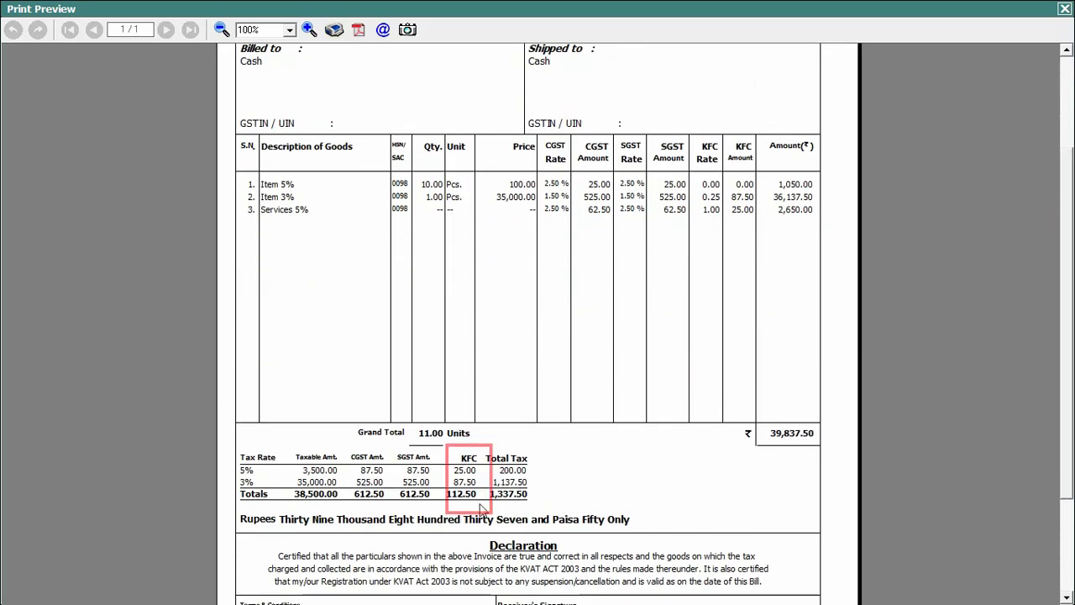
{"action": "left_click", "coordinate": [1063, 10]}
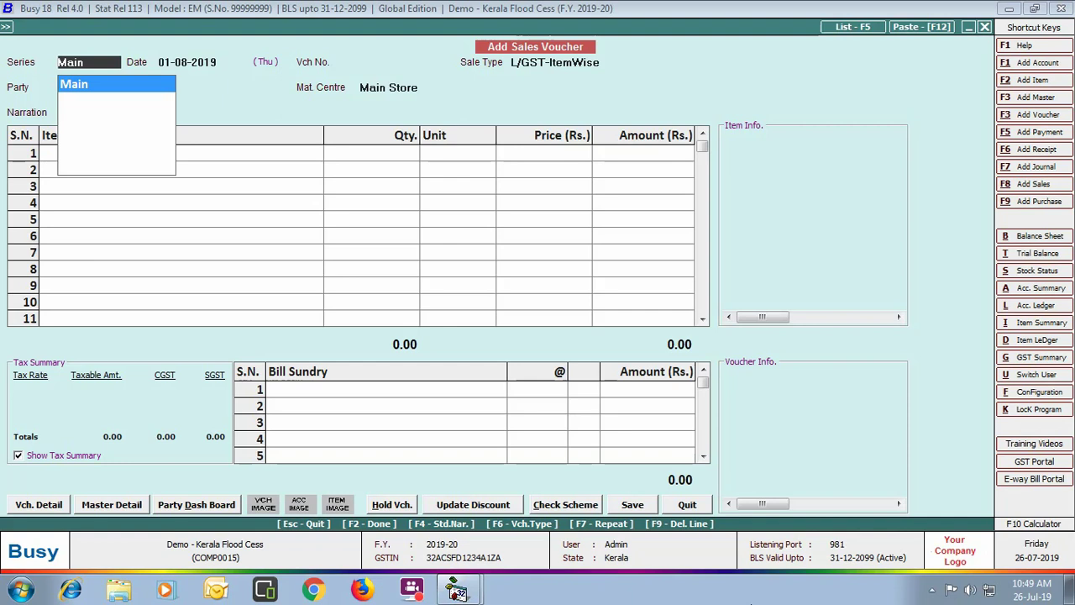
Step: Start another Main series sales voucher on the same date with sale type L/GST-MultiRate and party Cash, leaving the narration empty
{"action": "key", "text": "Return"}
{"action": "key", "text": "Return"}
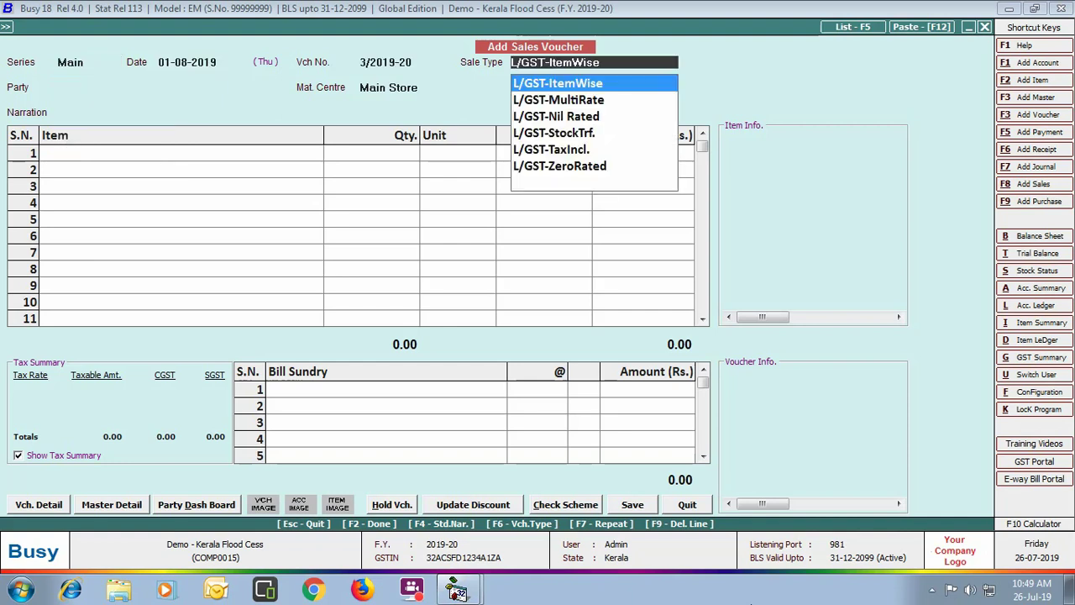
{"action": "key", "text": "Down"}
{"action": "key", "text": "Return"}
{"action": "type", "text": "cash"}
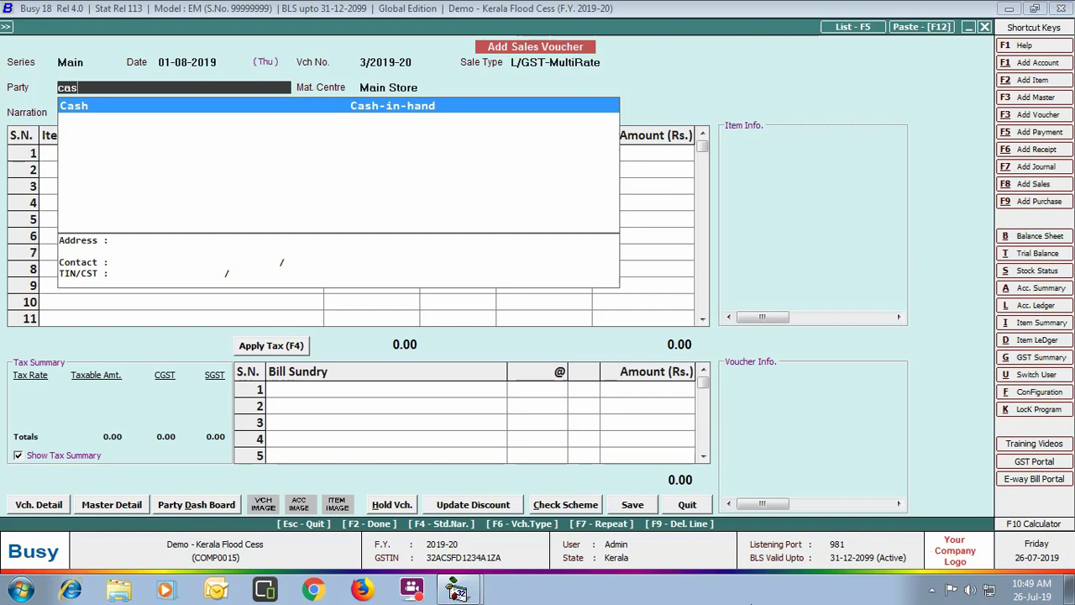
{"action": "key", "text": "Return"}
{"action": "key", "text": "Return"}
{"action": "key", "text": "Return"}
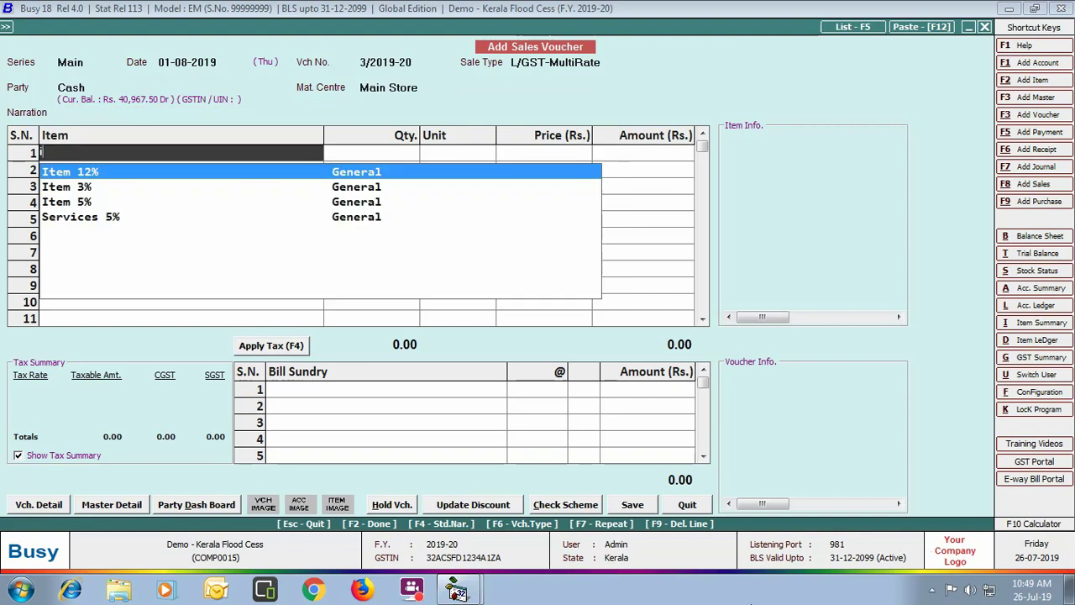
Step: Enter Item 12% with a quantity of 10 Pcs. at a price of 100 in the multi-rate voucher
{"action": "type", "text": "item"}
{"action": "key", "text": "Return"}
{"action": "type", "text": "10"}
{"action": "key", "text": "Return"}
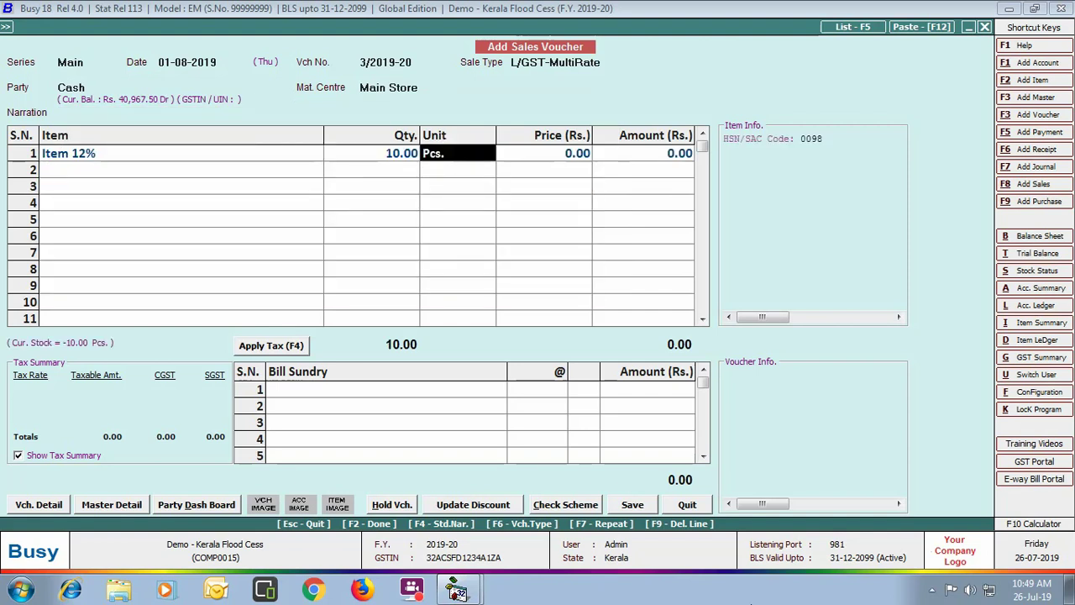
{"action": "key", "text": "Return"}
{"action": "type", "text": "100"}
{"action": "key", "text": "Return"}
{"action": "key", "text": "Return"}
Step: Add Item 3% with a quantity of 1 Pcs. at a price of 50,000 and apply the tax bill sundries
{"action": "type", "text": "item"}
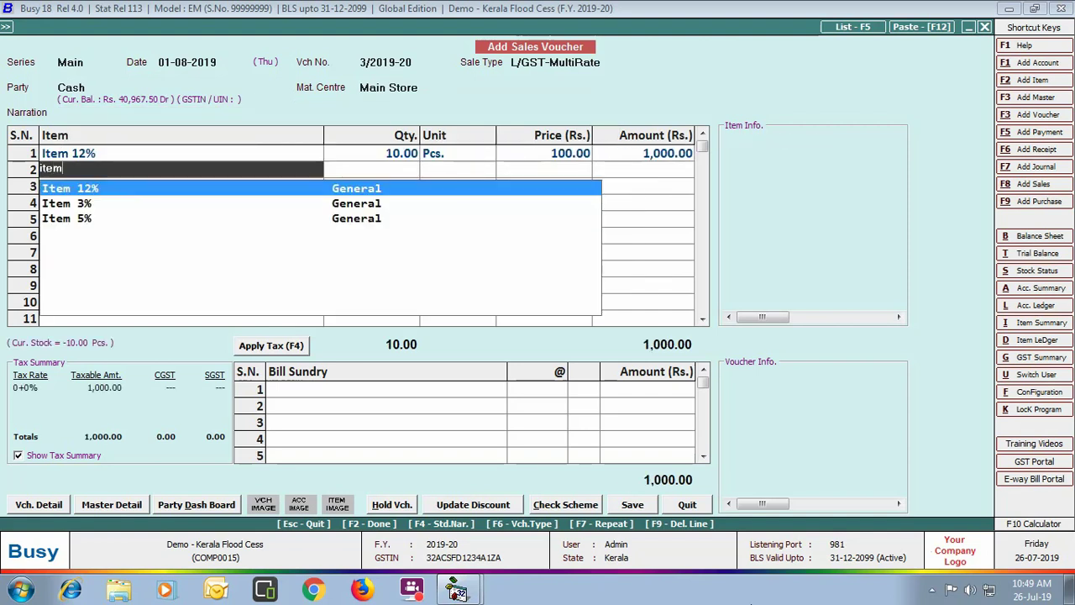
{"action": "key", "text": "Down"}
{"action": "key", "text": "Return"}
{"action": "type", "text": "1"}
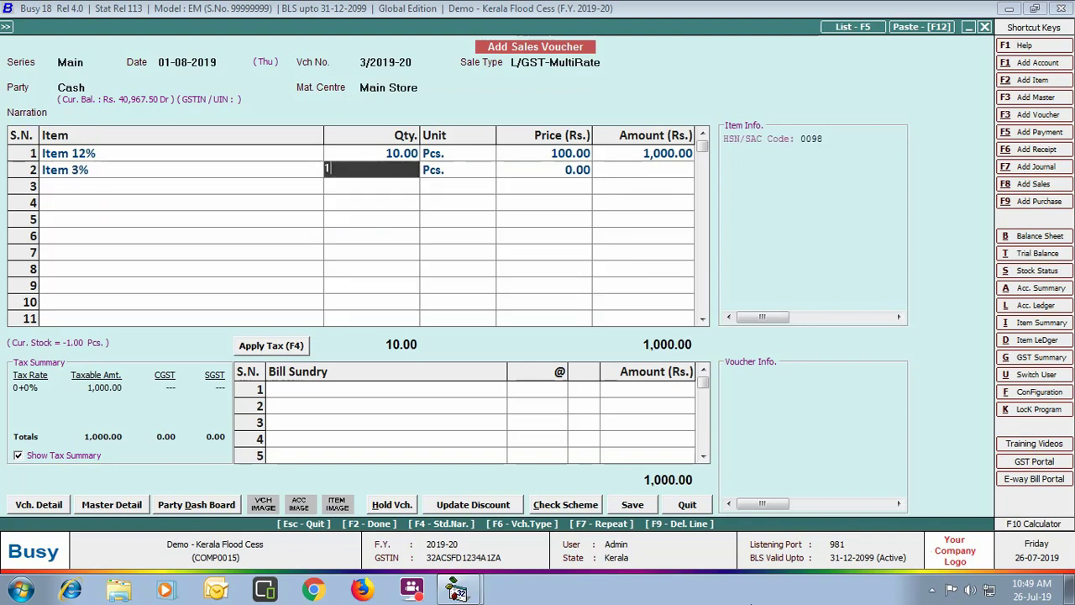
{"action": "key", "text": "Return"}
{"action": "key", "text": "Return"}
{"action": "type", "text": "50000"}
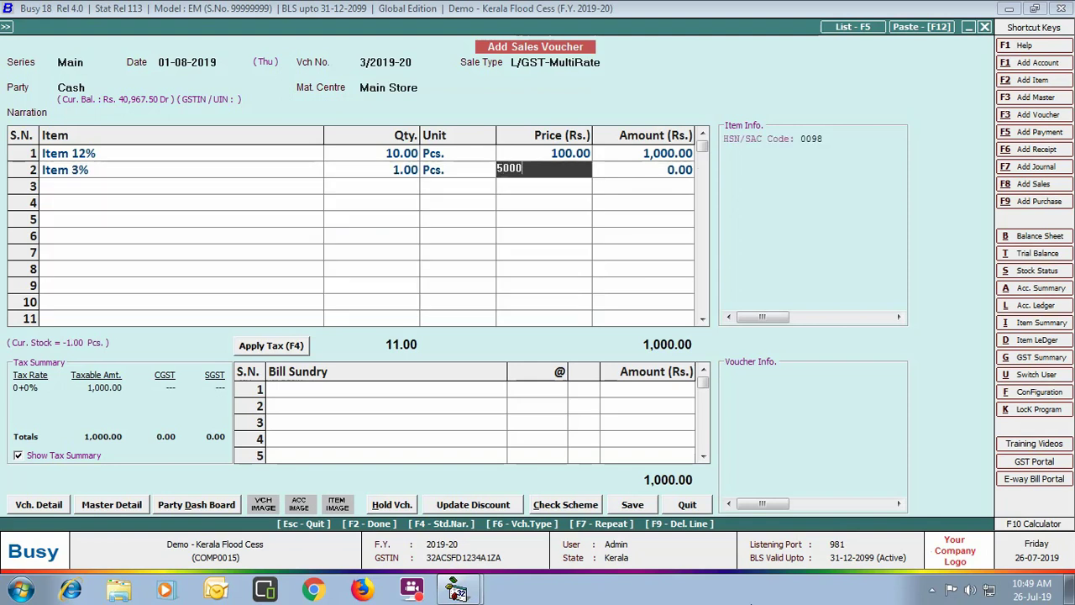
{"action": "key", "text": "Return"}
{"action": "key", "text": "Return"}
{"action": "key", "text": "Return"}
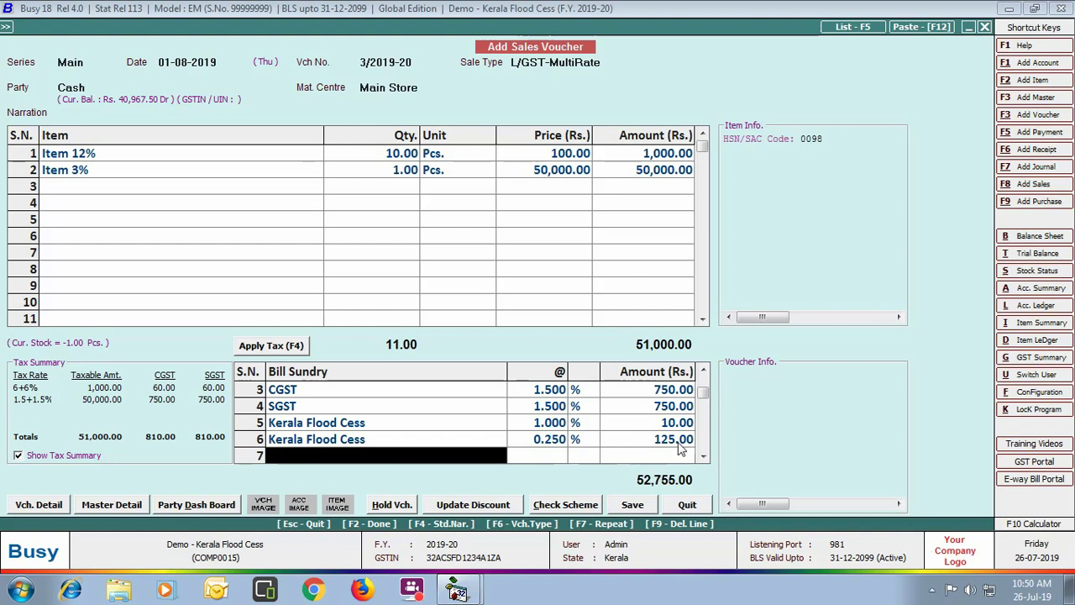
Step: Save the multi-rate voucher and preview its STANDARD invoice, examining the Kerala Flood Cess bill sundry lines
{"action": "left_click", "coordinate": [632, 504]}
{"action": "left_click", "coordinate": [638, 327]}
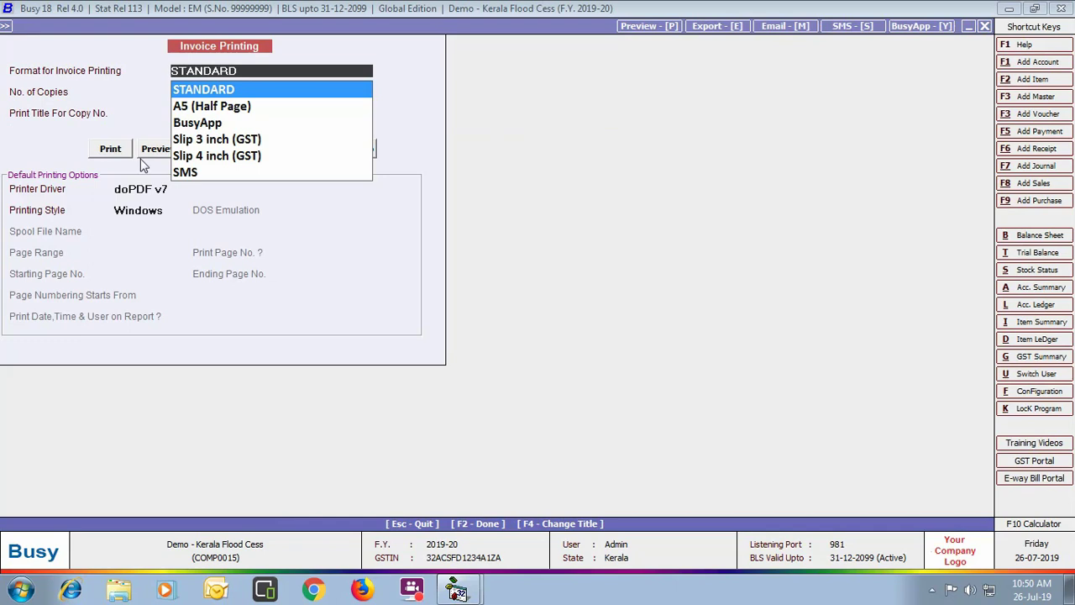
{"action": "left_click", "coordinate": [149, 151]}
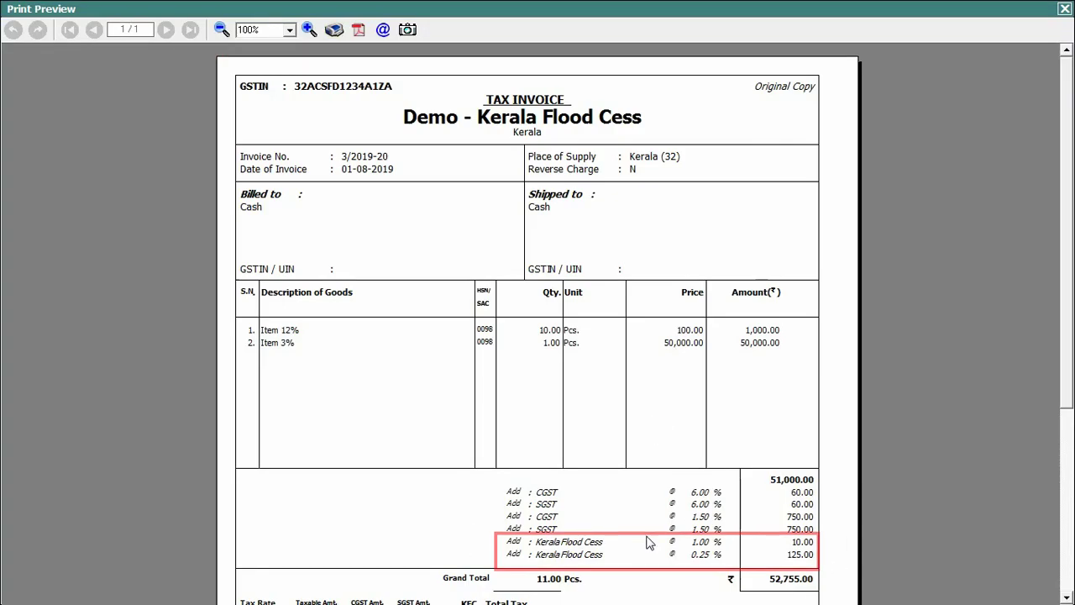
{"action": "left_click", "coordinate": [1065, 7]}
Step: Start another Main series sales voucher on the same date and choose sale type L/GST-ItemWise
{"action": "key", "text": "Return"}
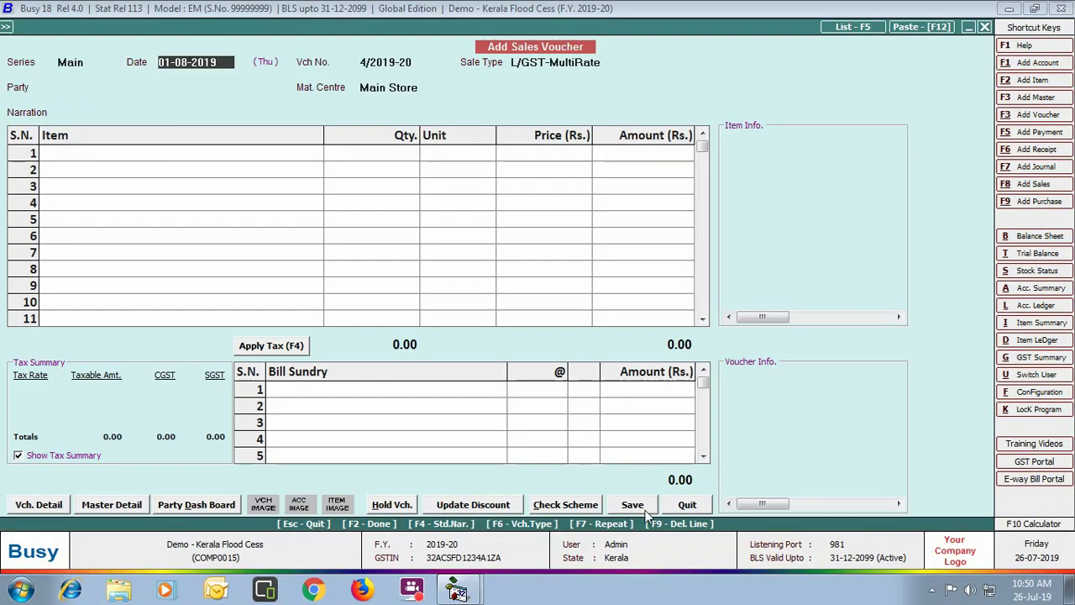
{"action": "key", "text": "Return"}
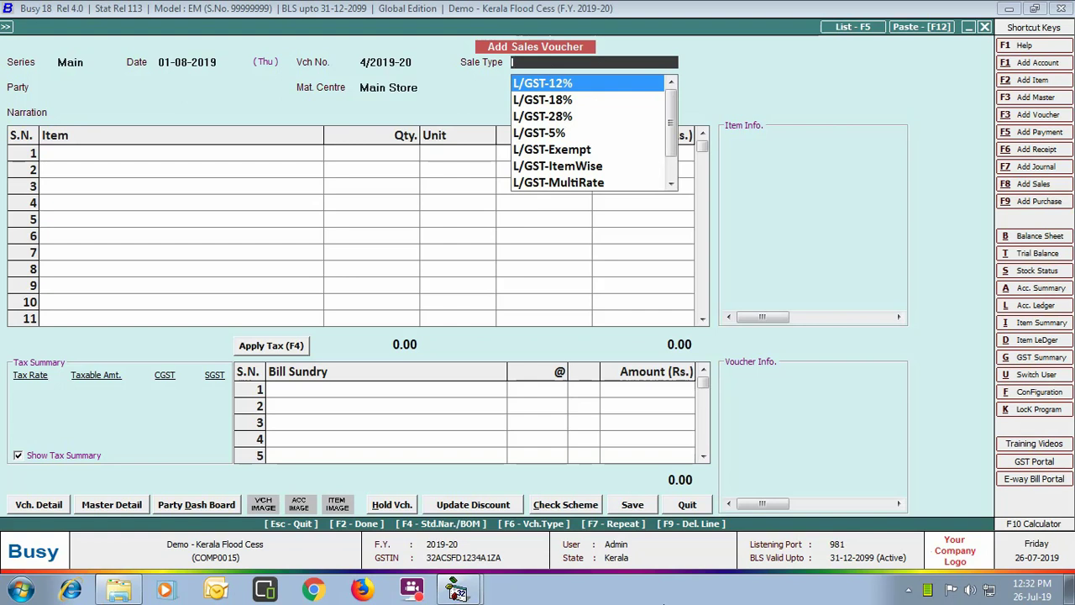
{"action": "key", "text": "Down"}
{"action": "key", "text": "Down"}
{"action": "key", "text": "Down"}
{"action": "key", "text": "Down"}
{"action": "key", "text": "Down"}
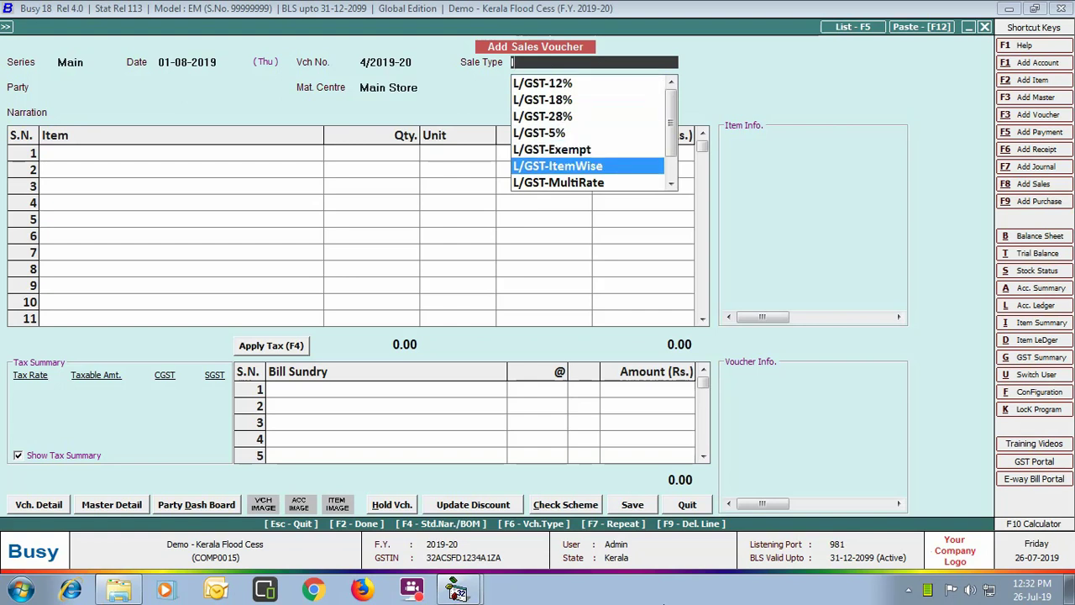
{"action": "key", "text": "Return"}
Step: Set the voucher's party to the registered dealer Shyam Infotech Pvt. Ltd., keeping Main Store as the material centre
{"action": "type", "text": "shy"}
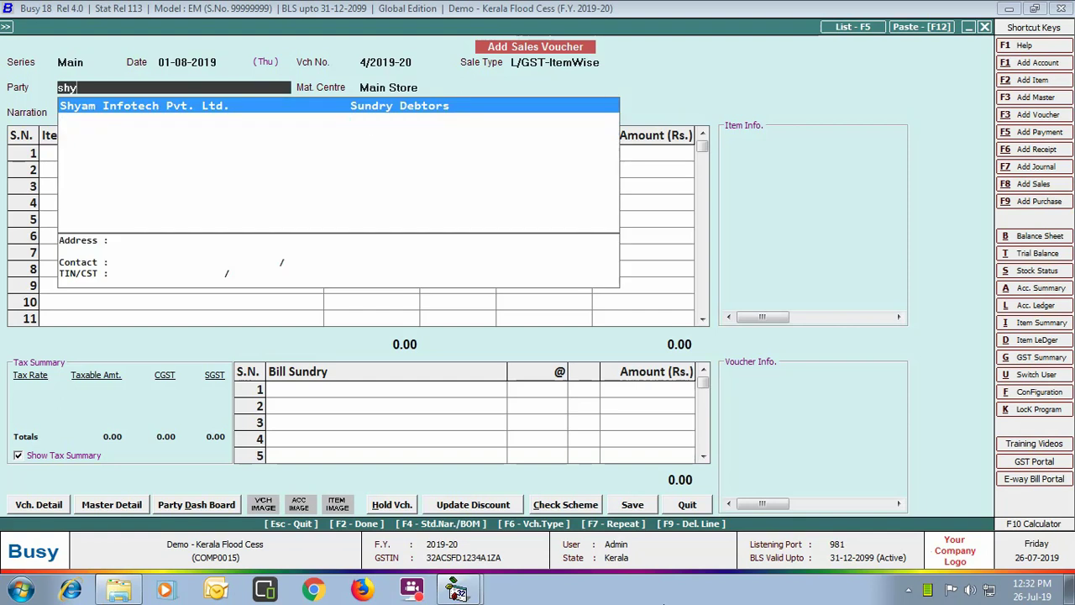
{"action": "key", "text": "Return"}
{"action": "key", "text": "Return"}
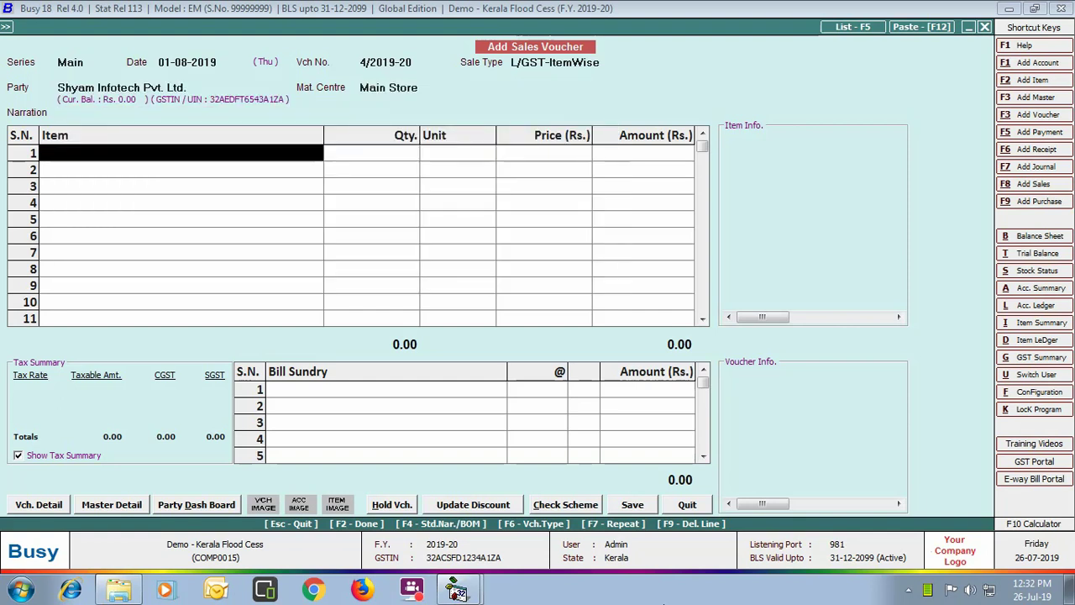
Step: Enter Item 12% with a quantity of 10 Pcs. at a price of 100, then check and accept its item-wise GST details
{"action": "key", "text": "Return"}
{"action": "key", "text": "Return"}
{"action": "type", "text": "10"}
{"action": "key", "text": "Return"}
{"action": "type", "text": "100"}
{"action": "key", "text": "Return"}
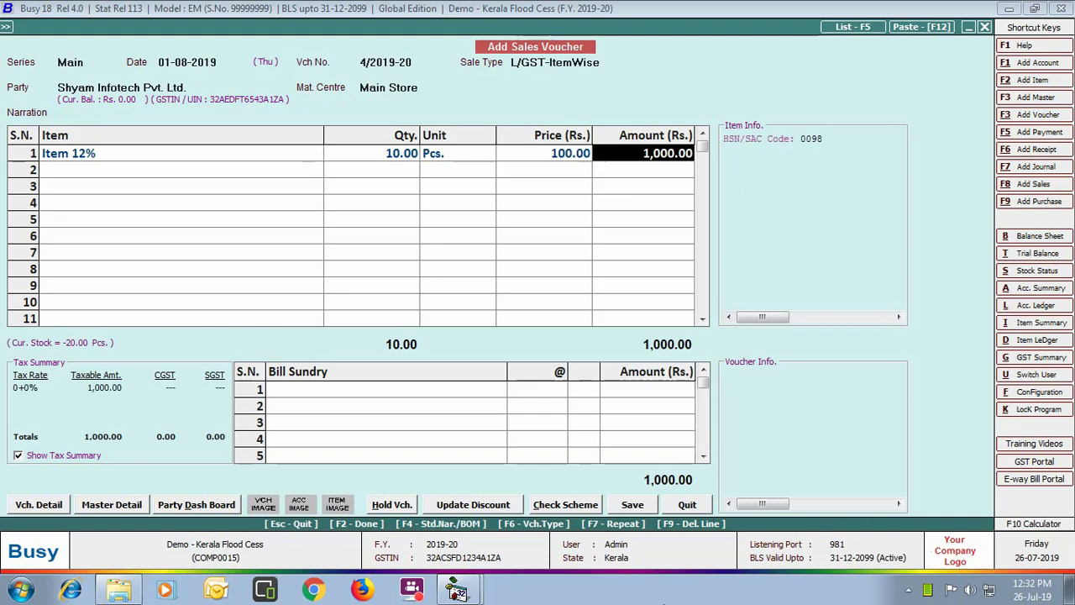
{"action": "key", "text": "Return"}
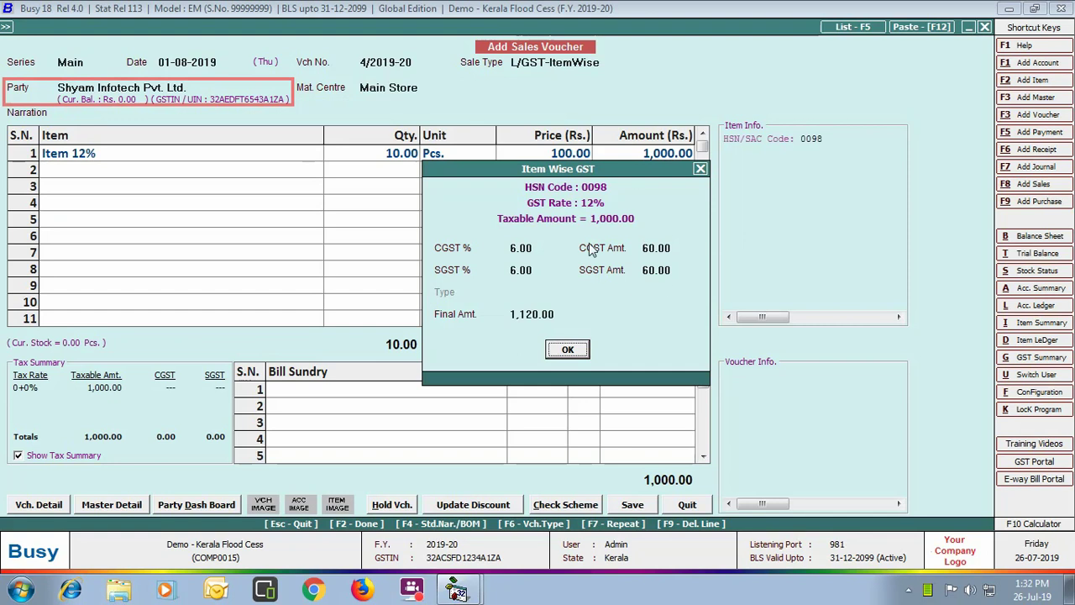
{"action": "key", "text": "Return"}
Step: Delete the Item 12% line and change the voucher's sale type to I/GST-ItemWise
{"action": "key", "text": "F2"}
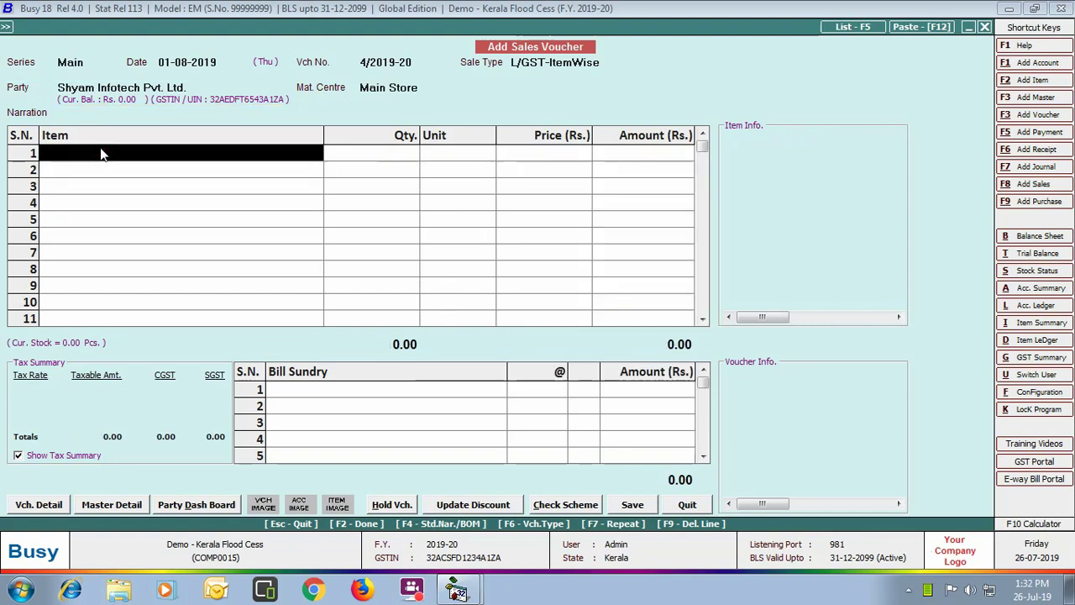
{"action": "left_click", "coordinate": [606, 62]}
{"action": "type", "text": "i"}
{"action": "key", "text": "Down"}
{"action": "key", "text": "Down"}
{"action": "key", "text": "Down"}
{"action": "key", "text": "Down"}
{"action": "key", "text": "Down"}
{"action": "key", "text": "Down"}
{"action": "key", "text": "Down"}
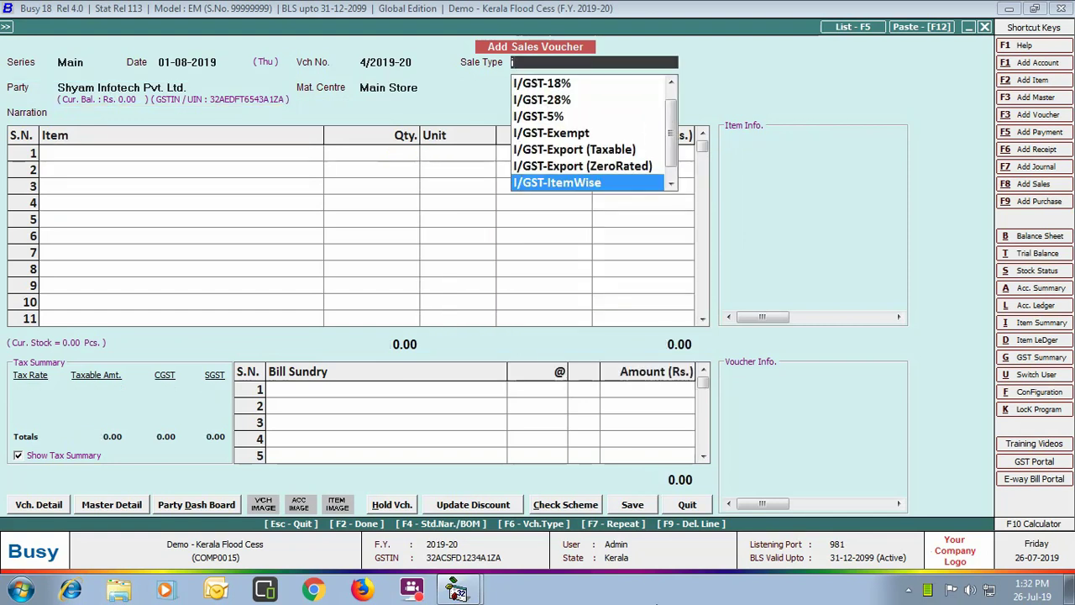
{"action": "key", "text": "Return"}
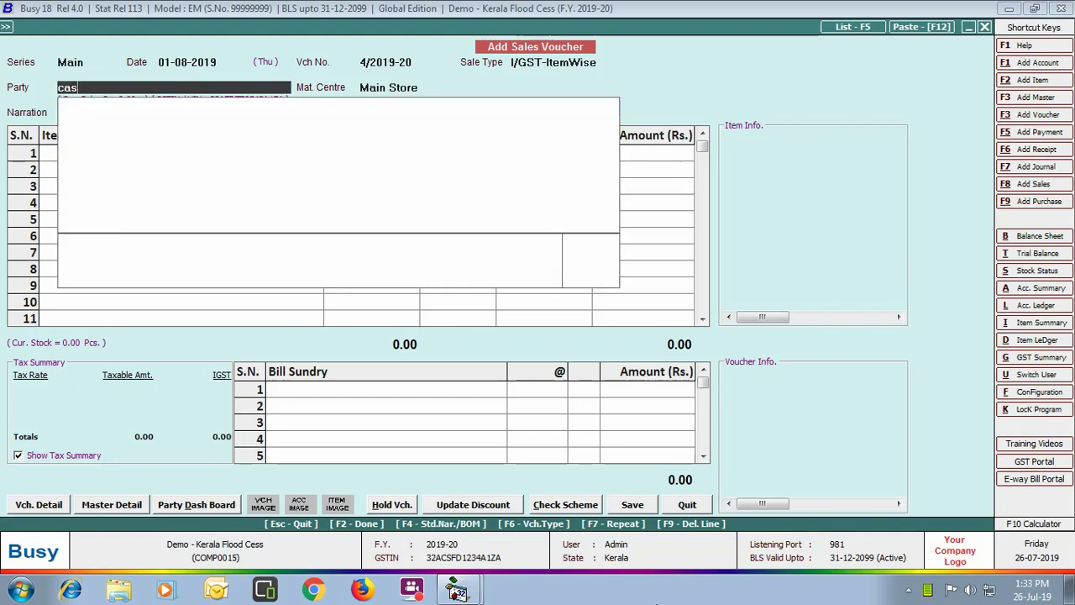
Step: Change the interstate voucher's party to Cash, keeping Main Store as the material centre
{"action": "key", "text": "Up"}
{"action": "key", "text": "Return"}
{"action": "key", "text": "Return"}
Step: Enter Item 12% with 10 Pcs. at a price of 100 in the interstate voucher and check its IGST details
{"action": "type", "text": "ite"}
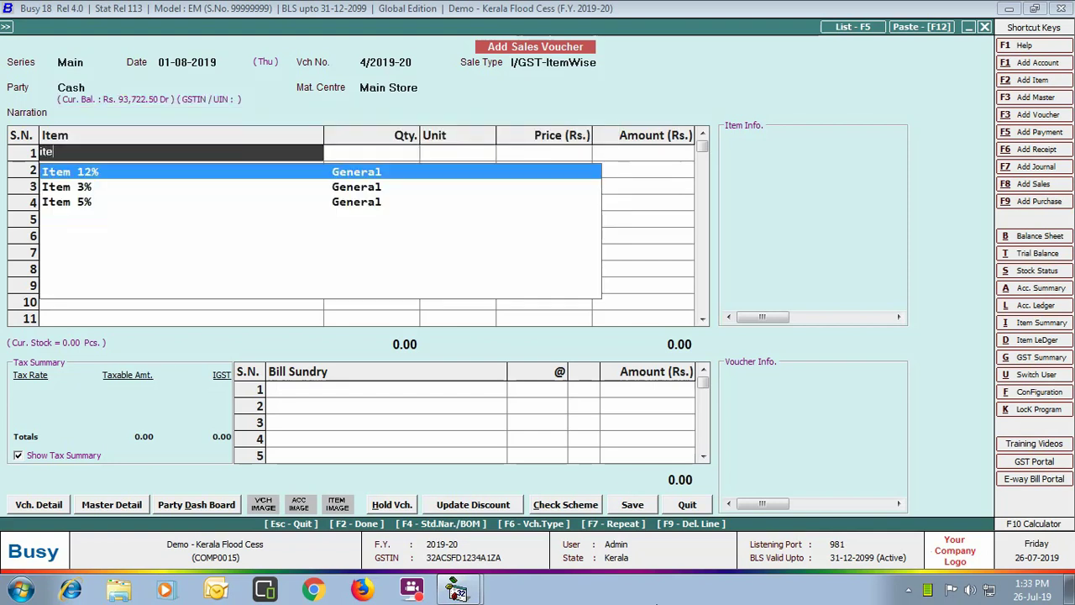
{"action": "key", "text": "Return"}
{"action": "type", "text": "10"}
{"action": "key", "text": "Return"}
{"action": "type", "text": "100"}
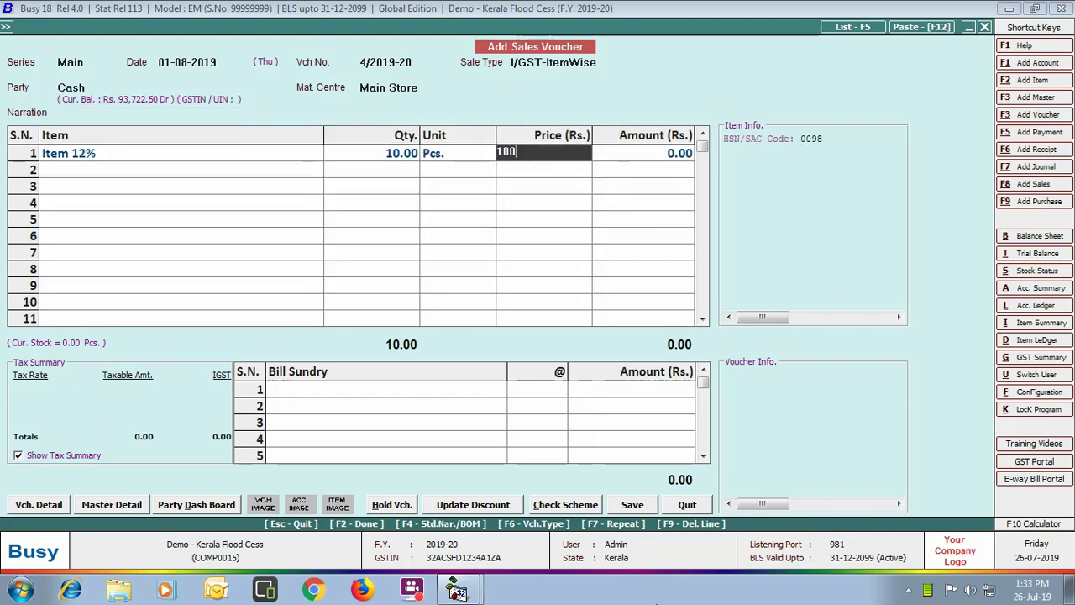
{"action": "key", "text": "Return"}
{"action": "key", "text": "Return"}
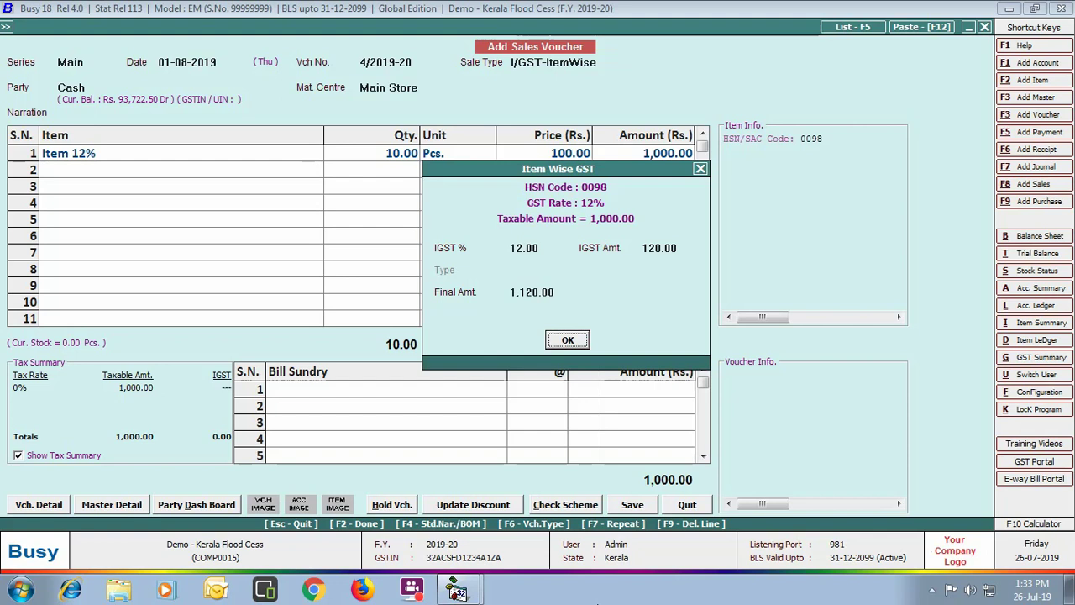
{"action": "key", "text": "Return"}
Step: Quit the interstate sales voucher without saving and return to the main screen
{"action": "key", "text": "Escape"}
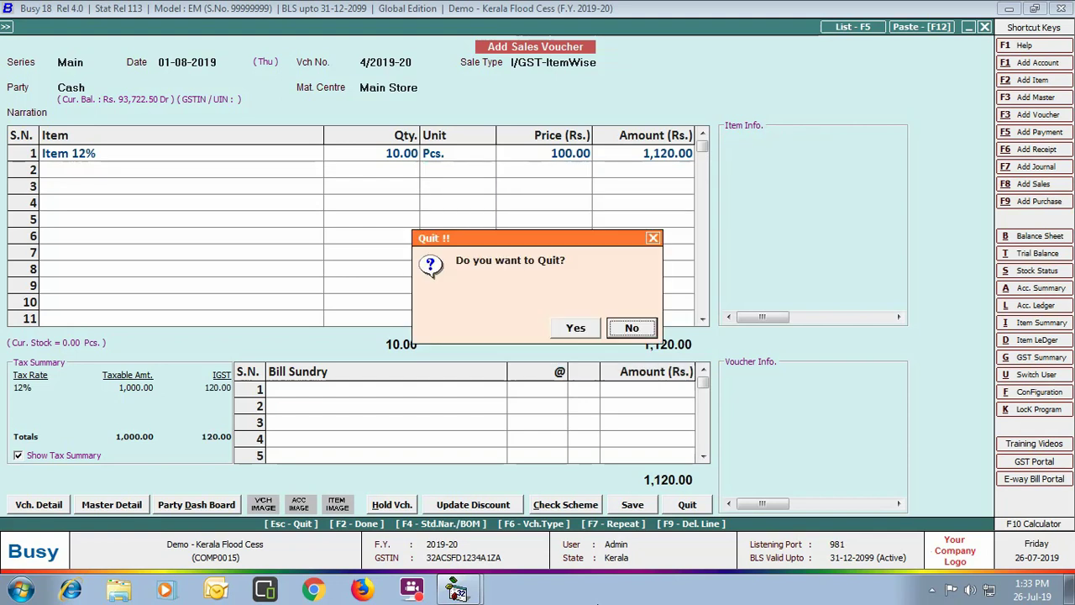
{"action": "key", "text": "Left"}
{"action": "key", "text": "Return"}
{"action": "key", "text": "Escape"}
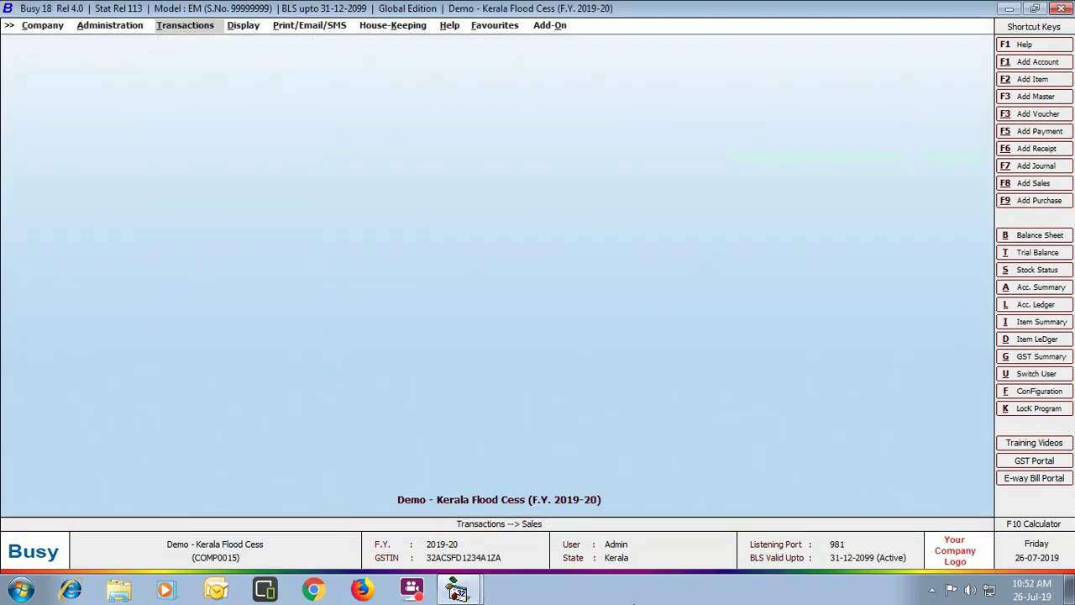